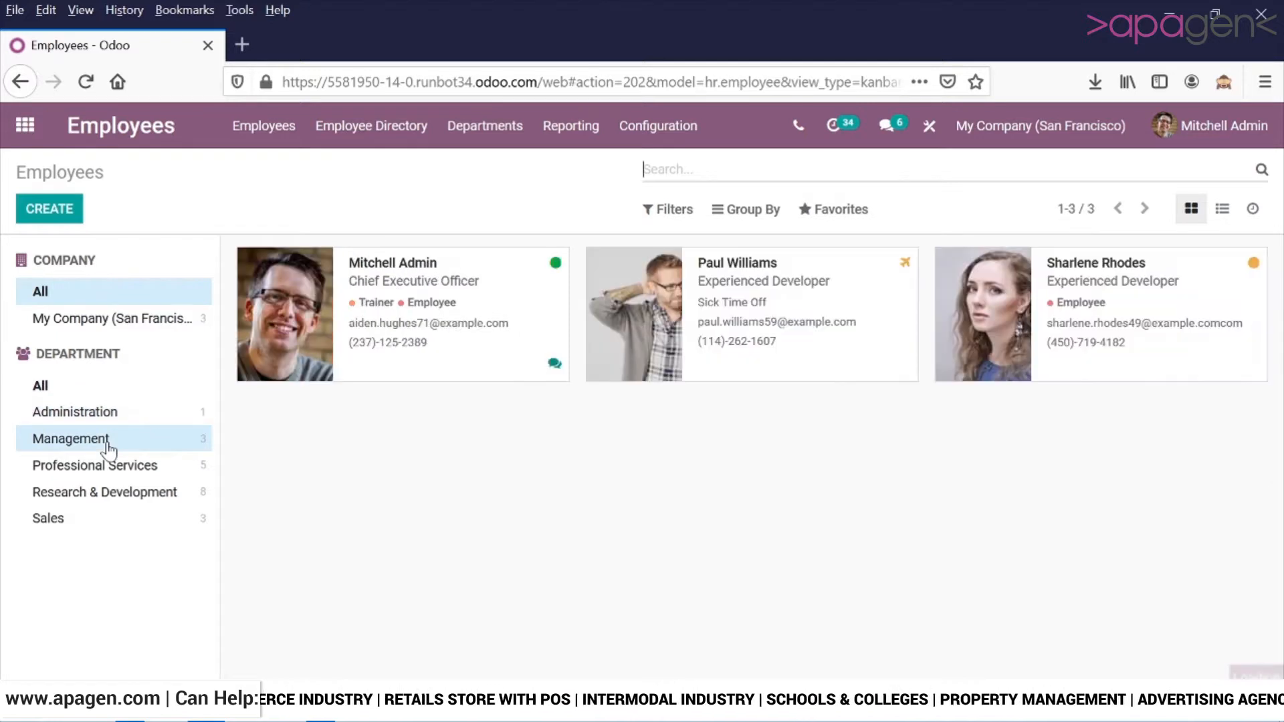
View the employees of the Professional Services department, followed by those of Research & Development.
click(107, 467)
click(120, 495)
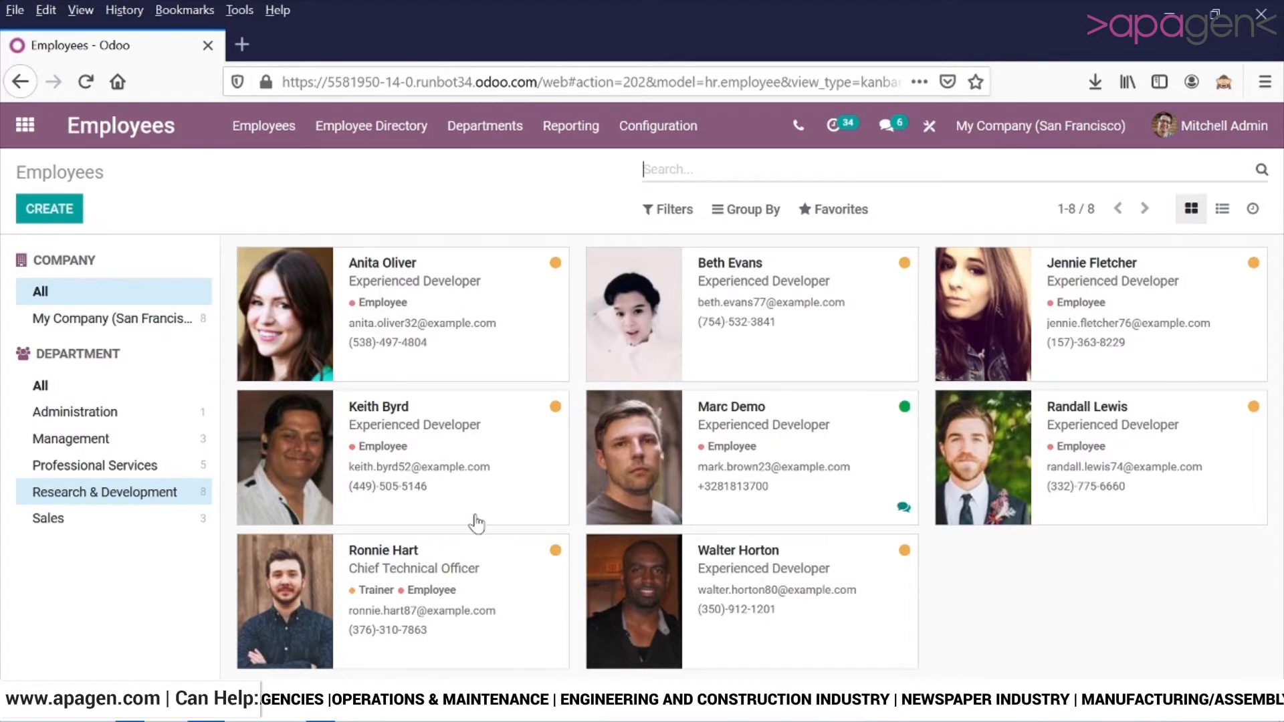
mouse_move(287, 297)
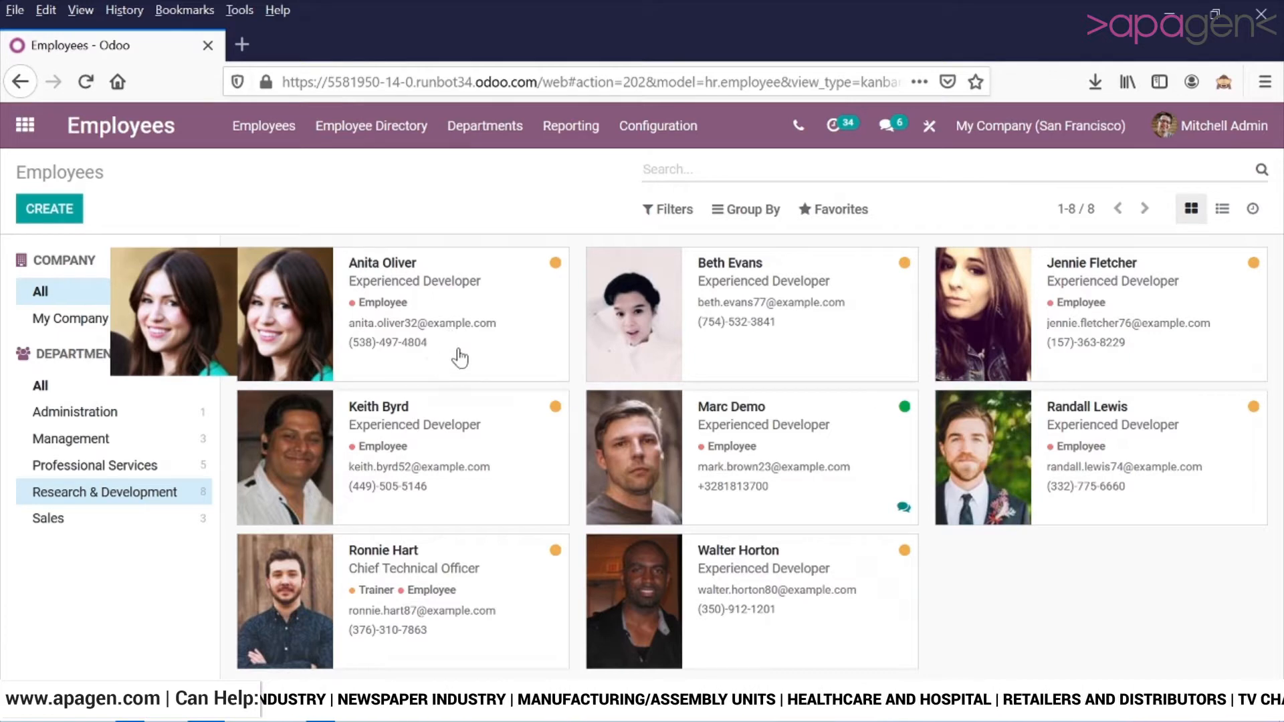
View the Research & Development employees as a list and as activities, and return to the card view.
click(1223, 210)
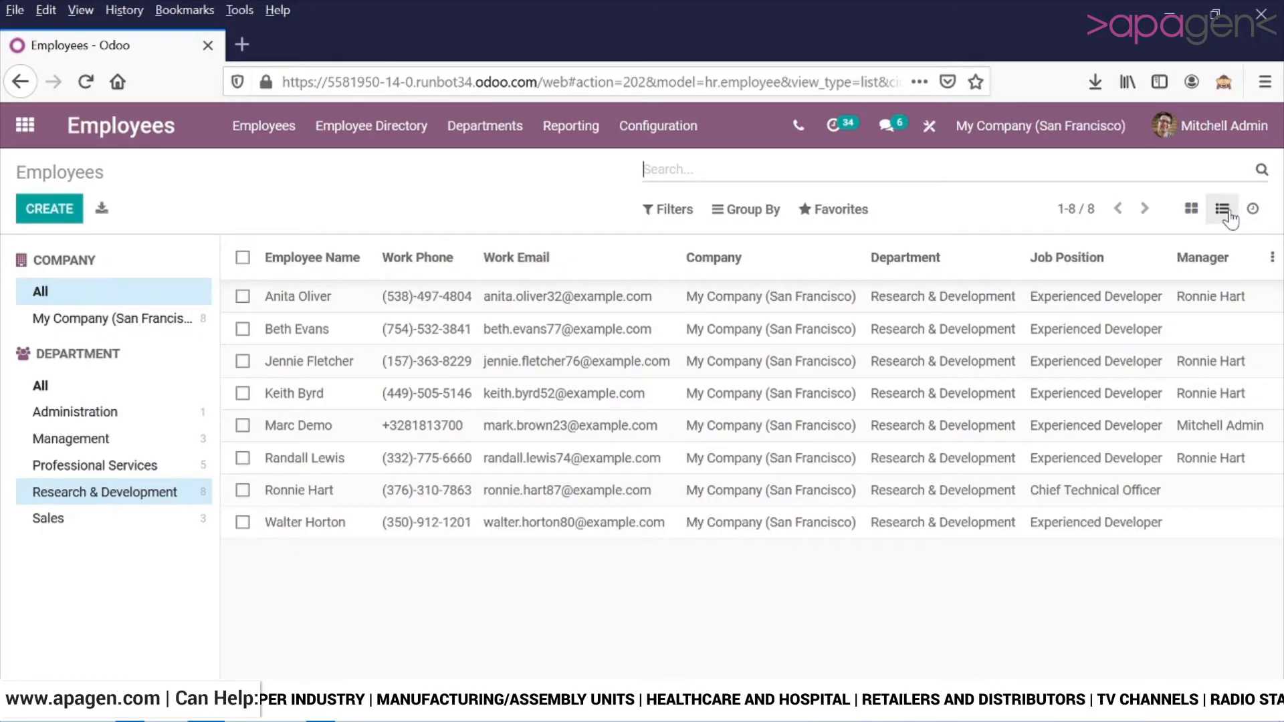
click(1251, 211)
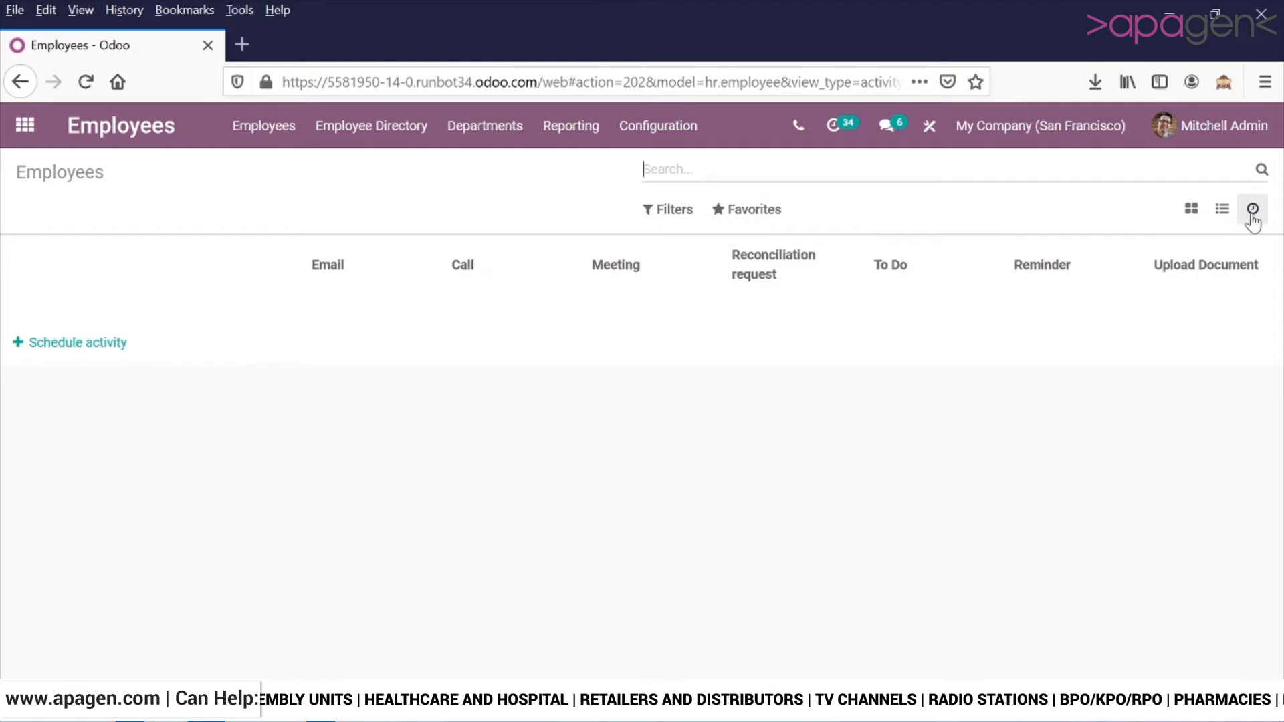
click(1191, 218)
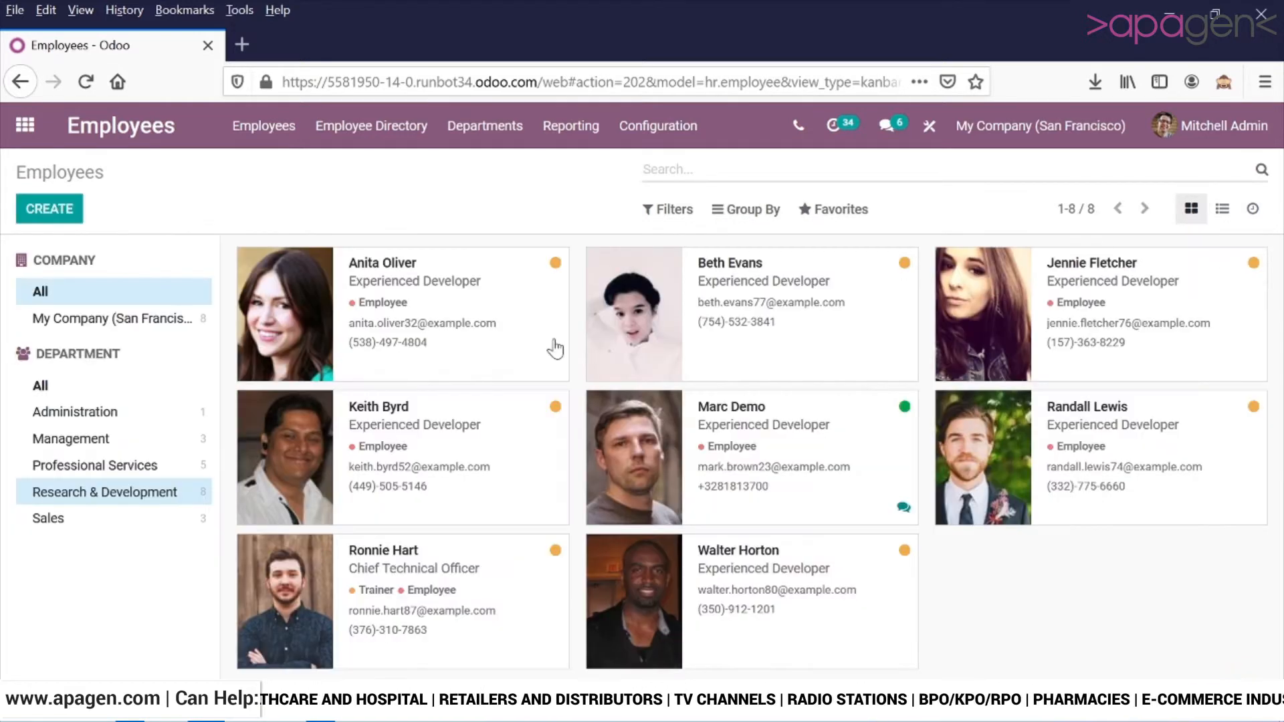
Open the first employee's record in the Research & Development department for editing.
click(492, 301)
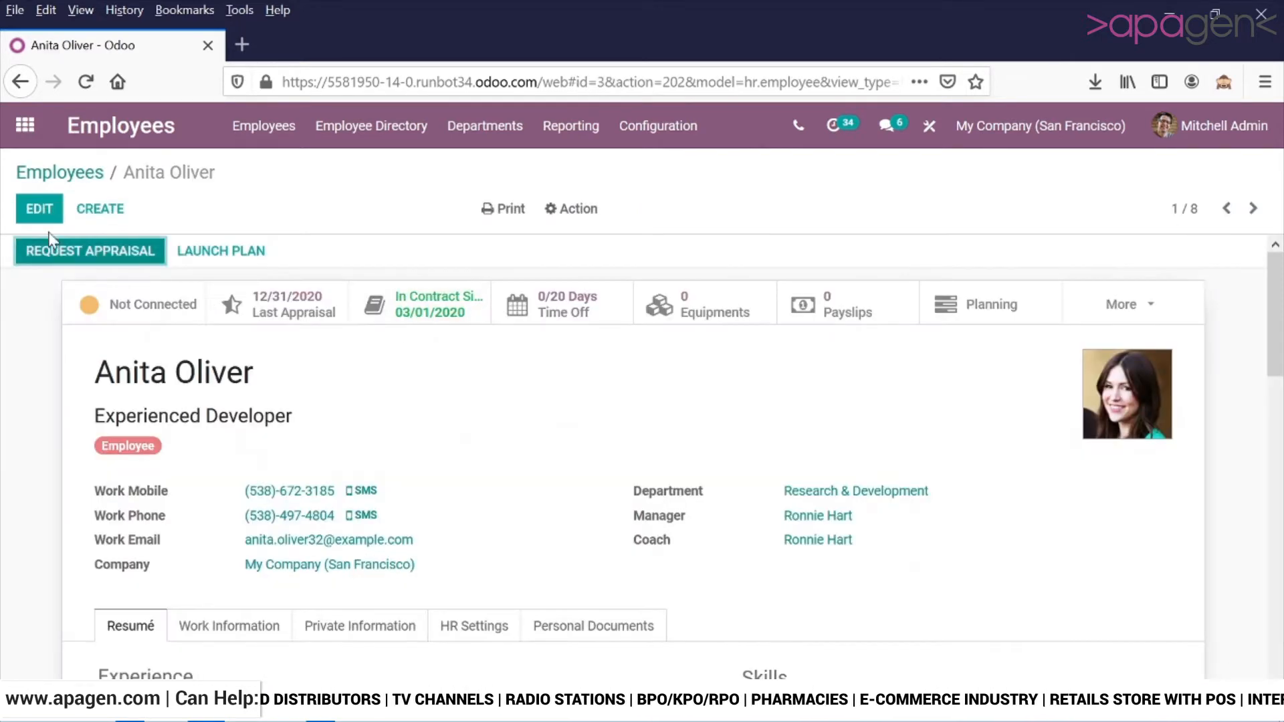
click(39, 209)
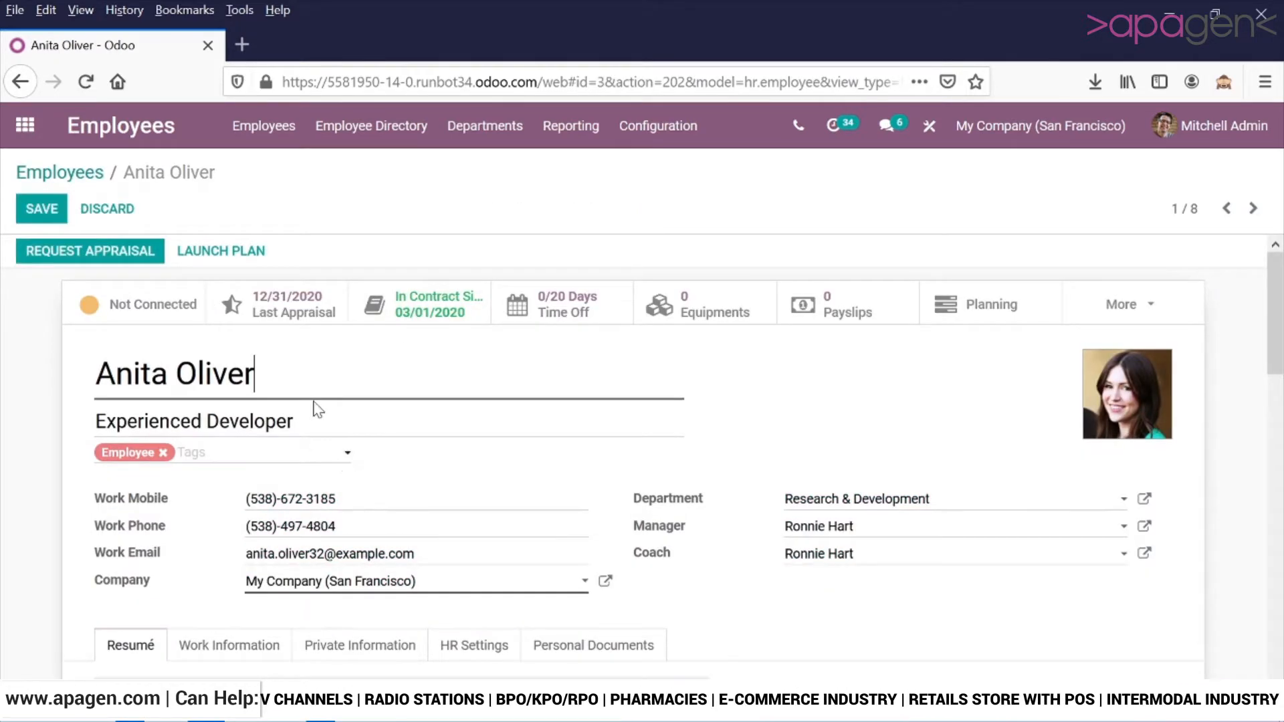
Examine the employee's name, job title, work contact details and the available company choices without changing them.
drag(254, 373, 39, 382)
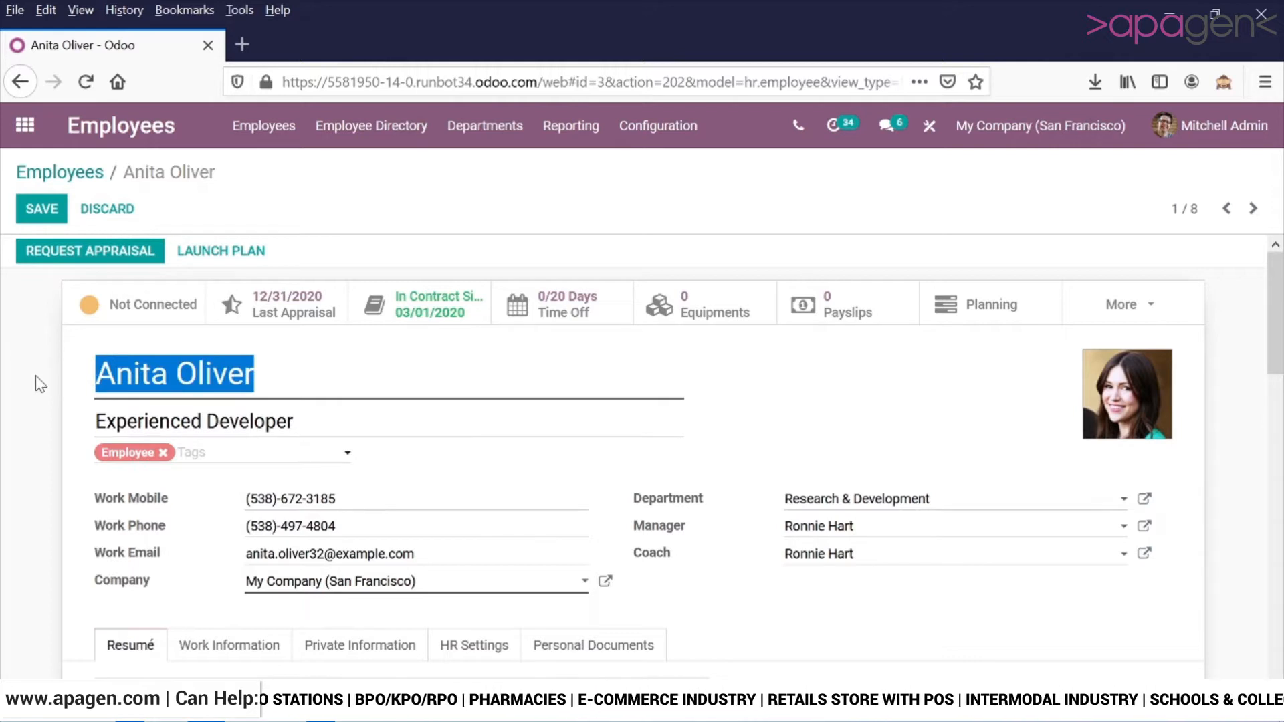
scroll(37, 383, down, 2)
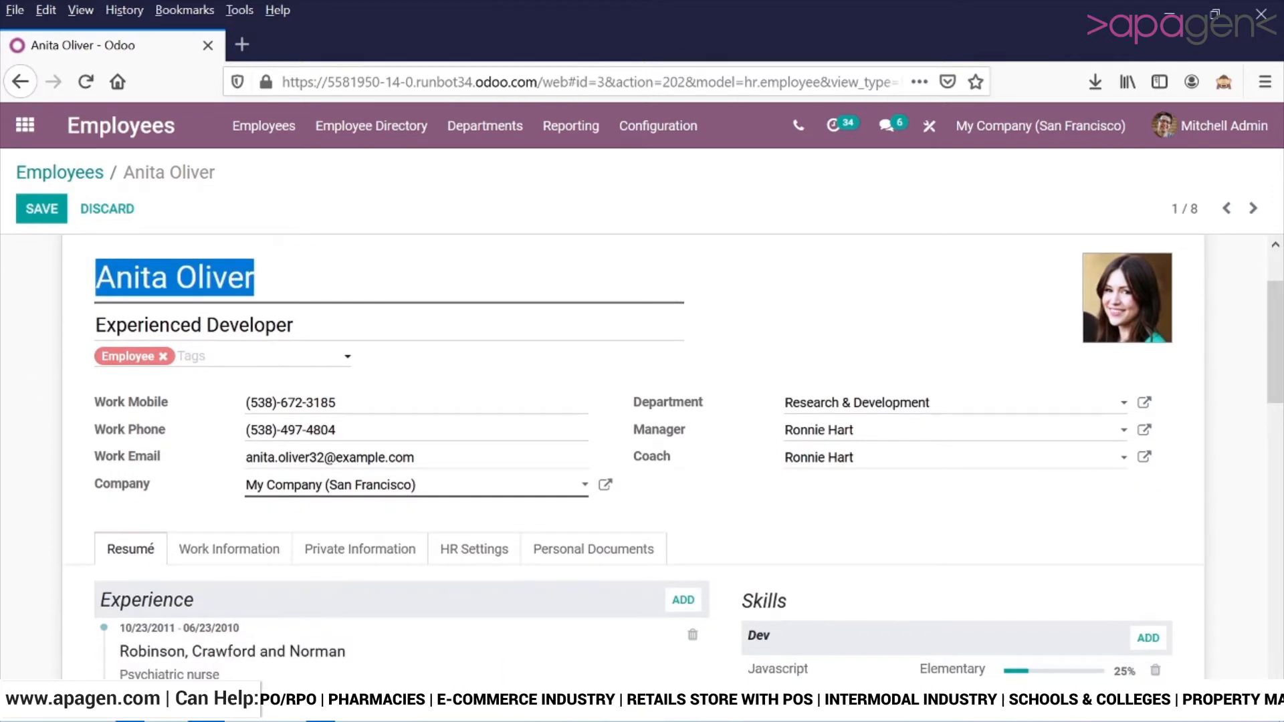
drag(295, 326, 3, 331)
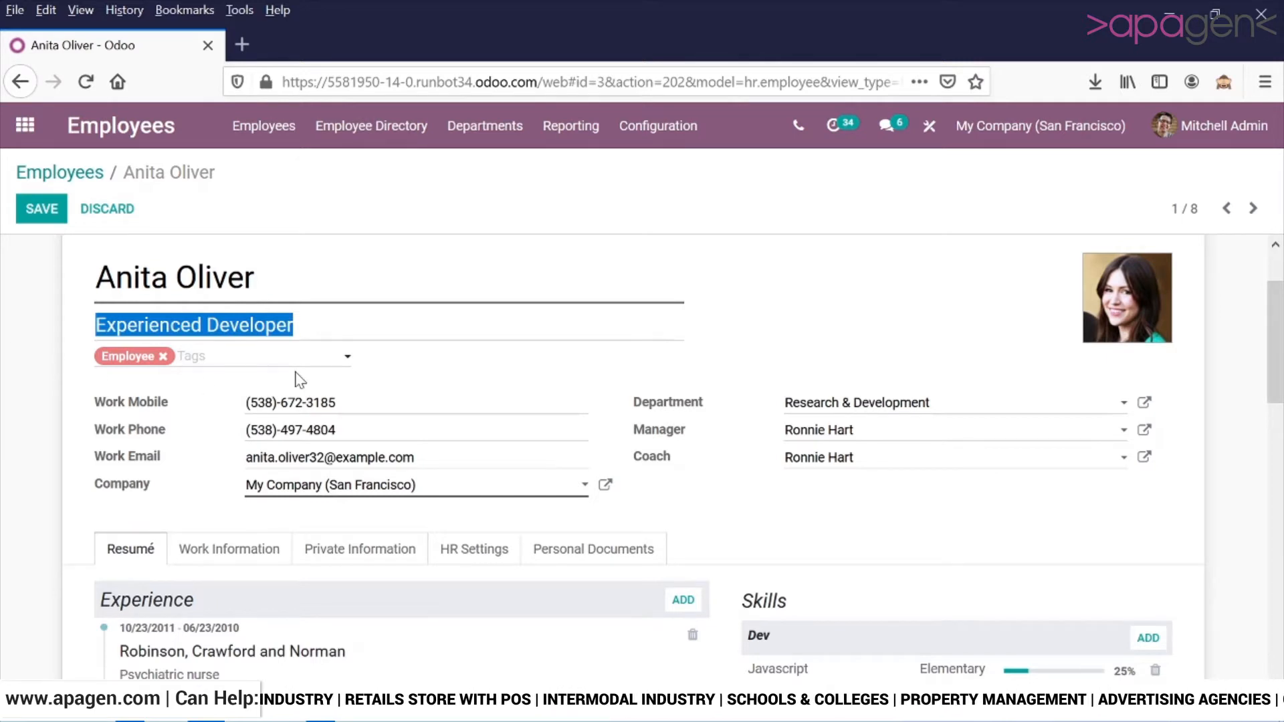
scroll(299, 380, down, 2)
drag(336, 307, 182, 307)
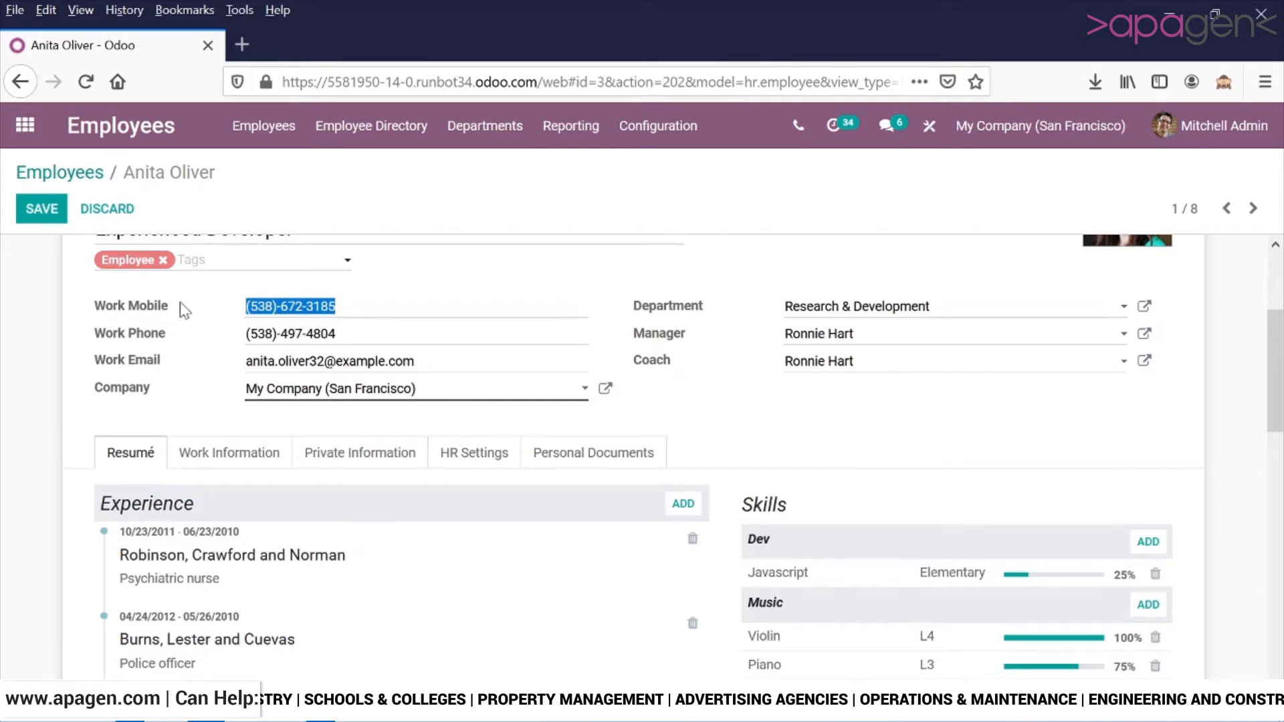
click(553, 396)
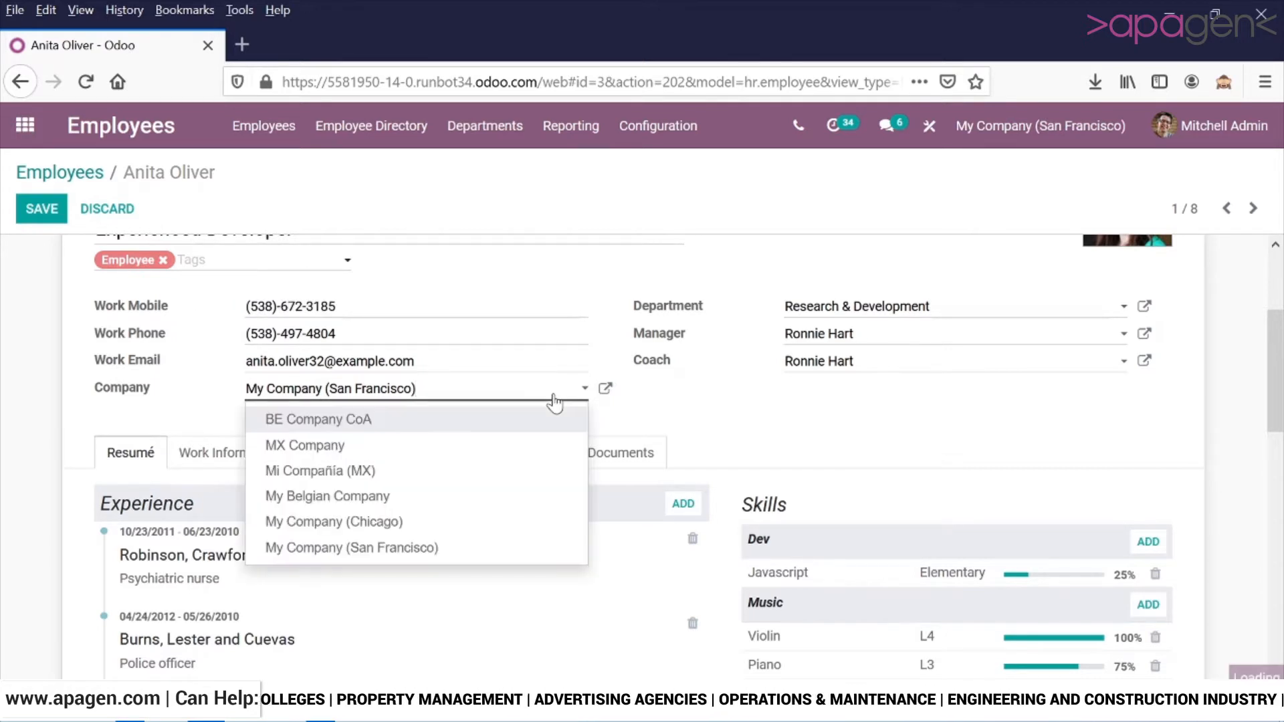
click(722, 430)
scroll(721, 429, up, 2)
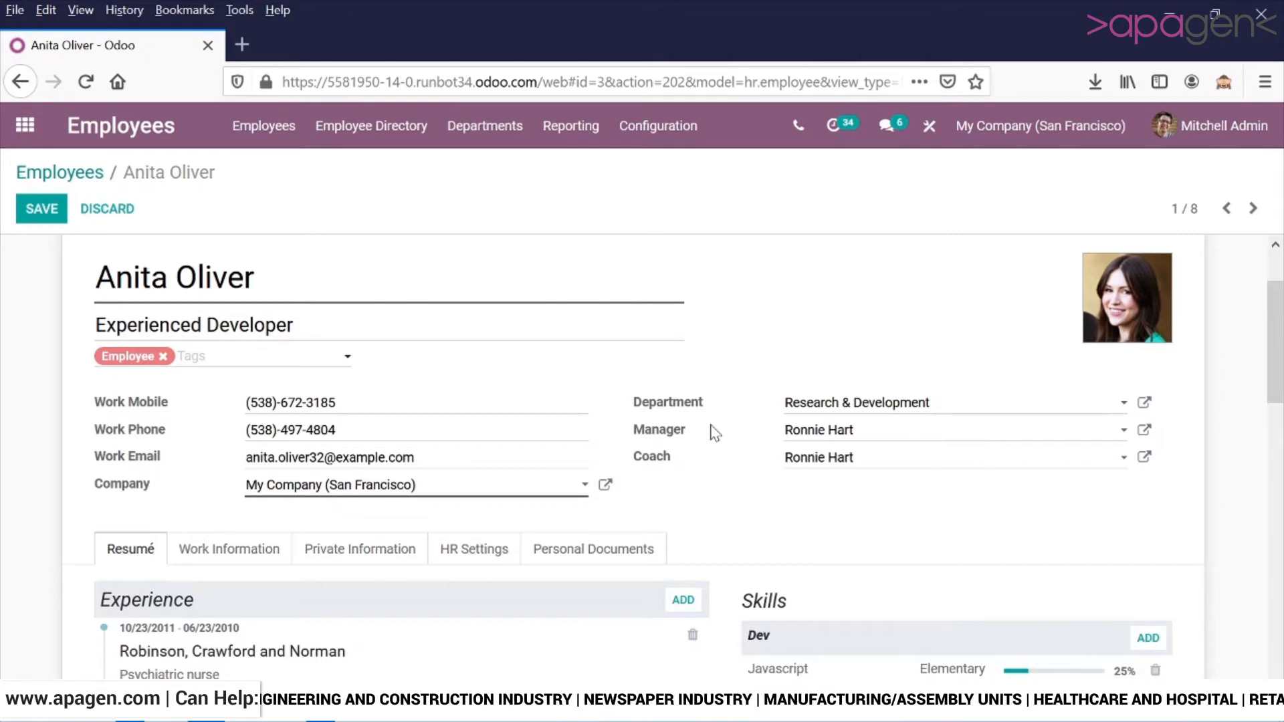
Start a new résumé line under Experience named Project Manager, keeping its type as Experience.
scroll(714, 433, down, 3)
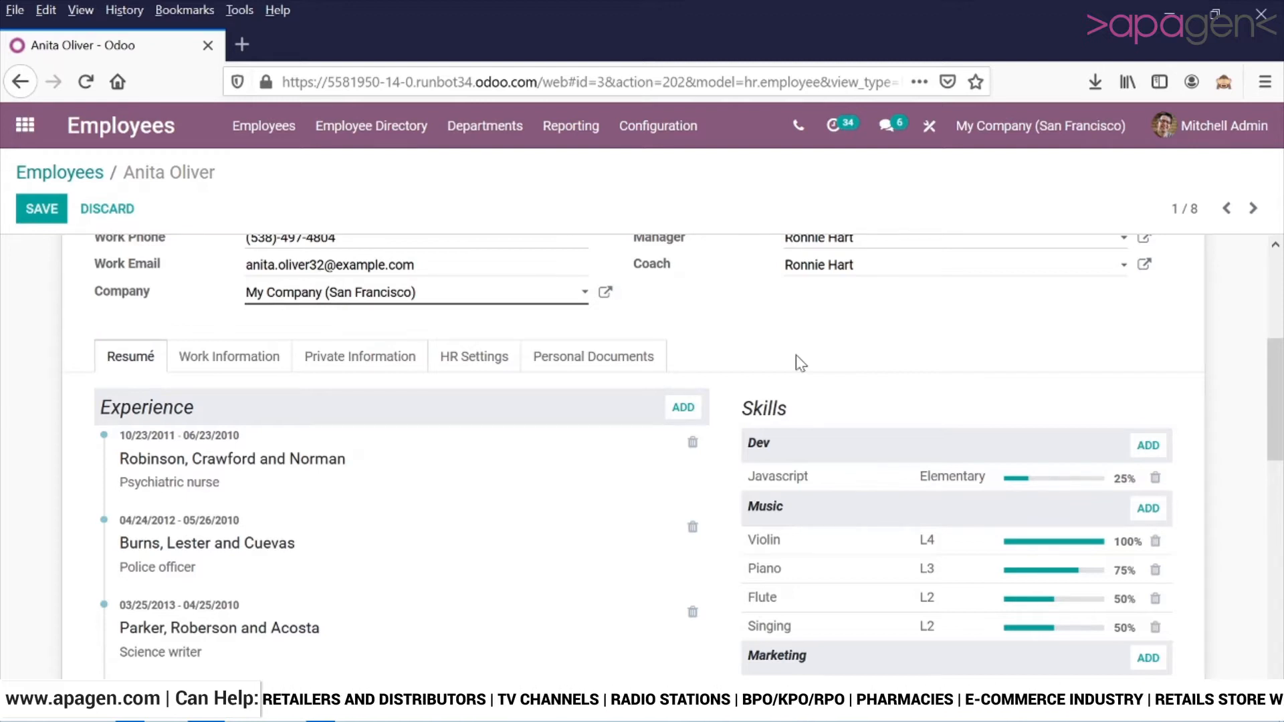
scroll(460, 633, down, 3)
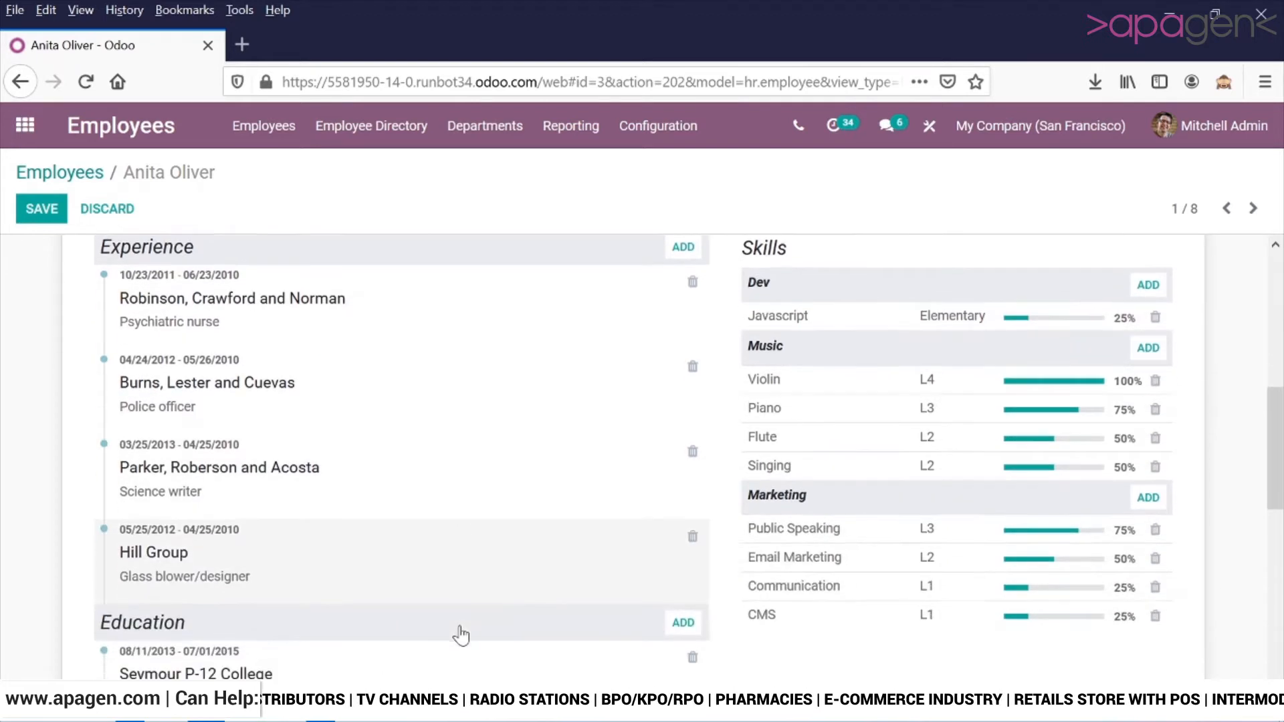
scroll(441, 508, up, 3)
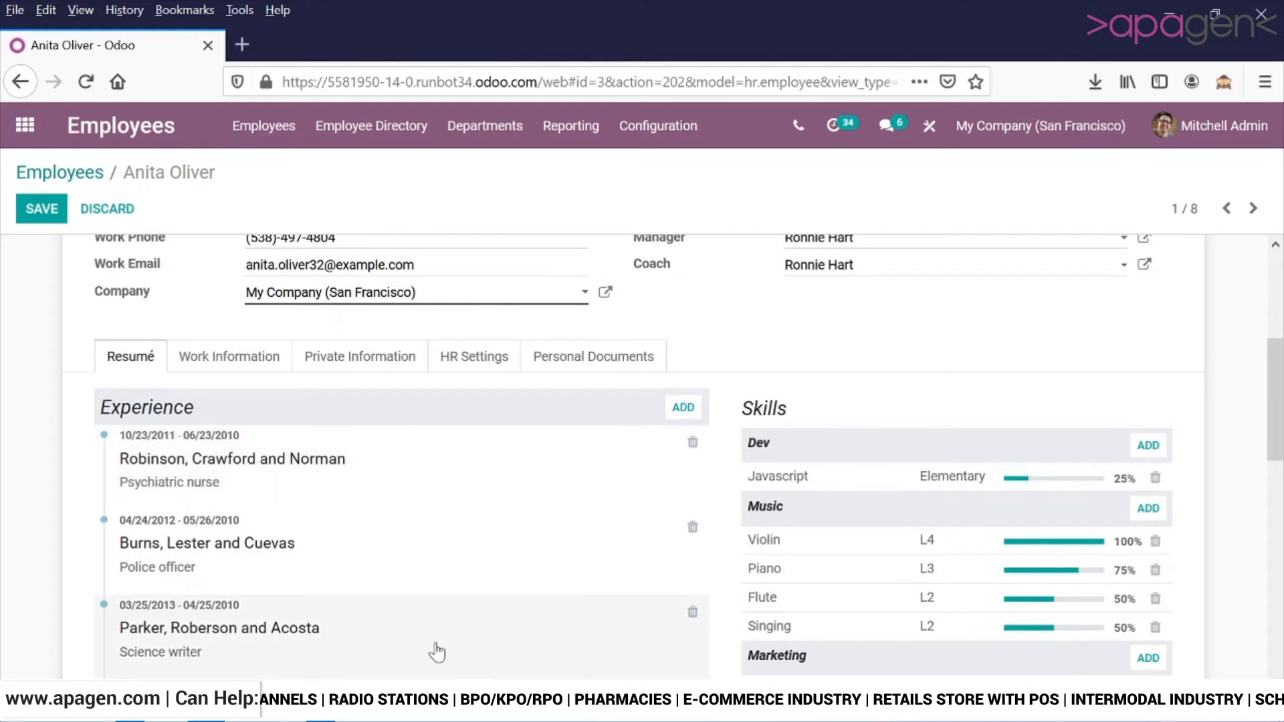
scroll(510, 541, down, 2)
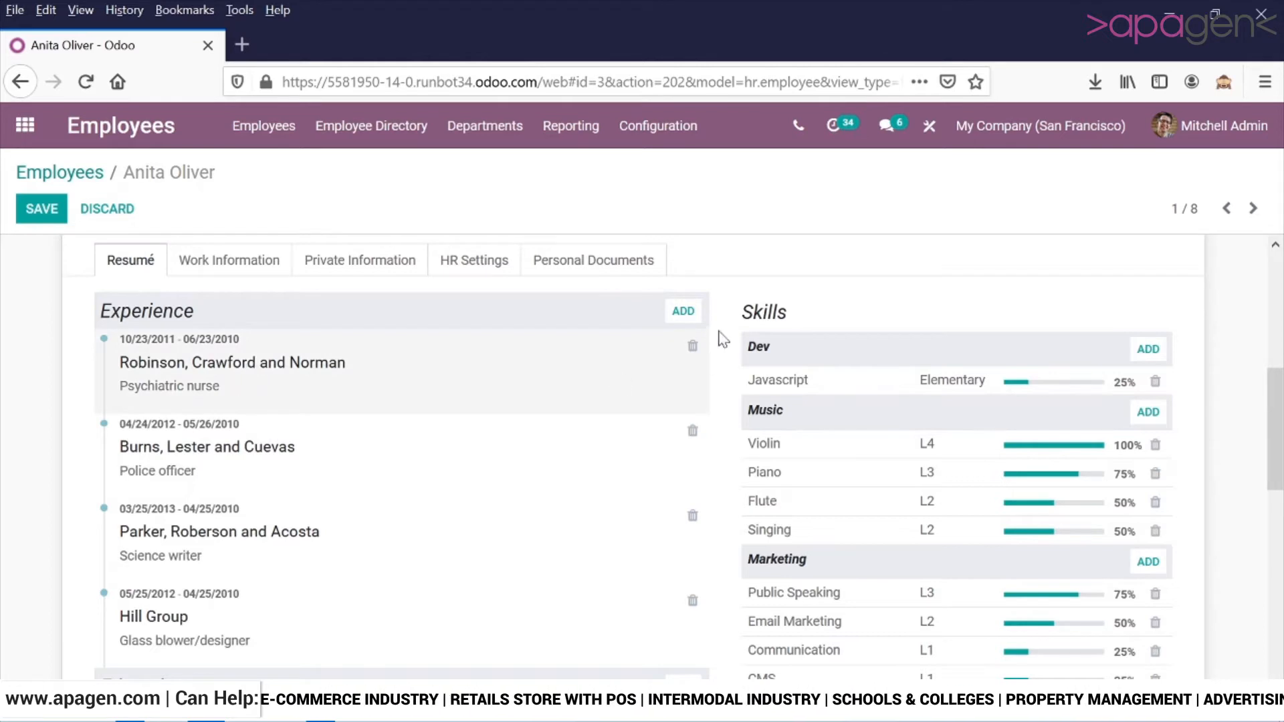
click(681, 310)
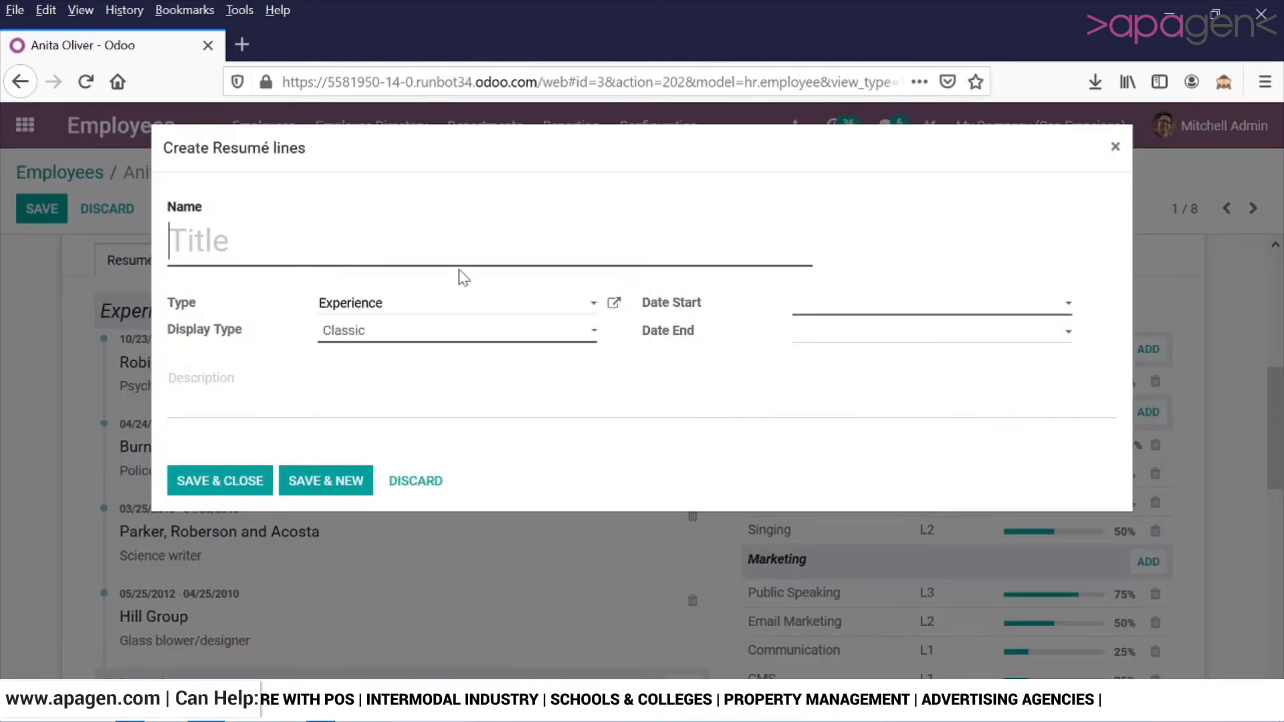
text(Proj)
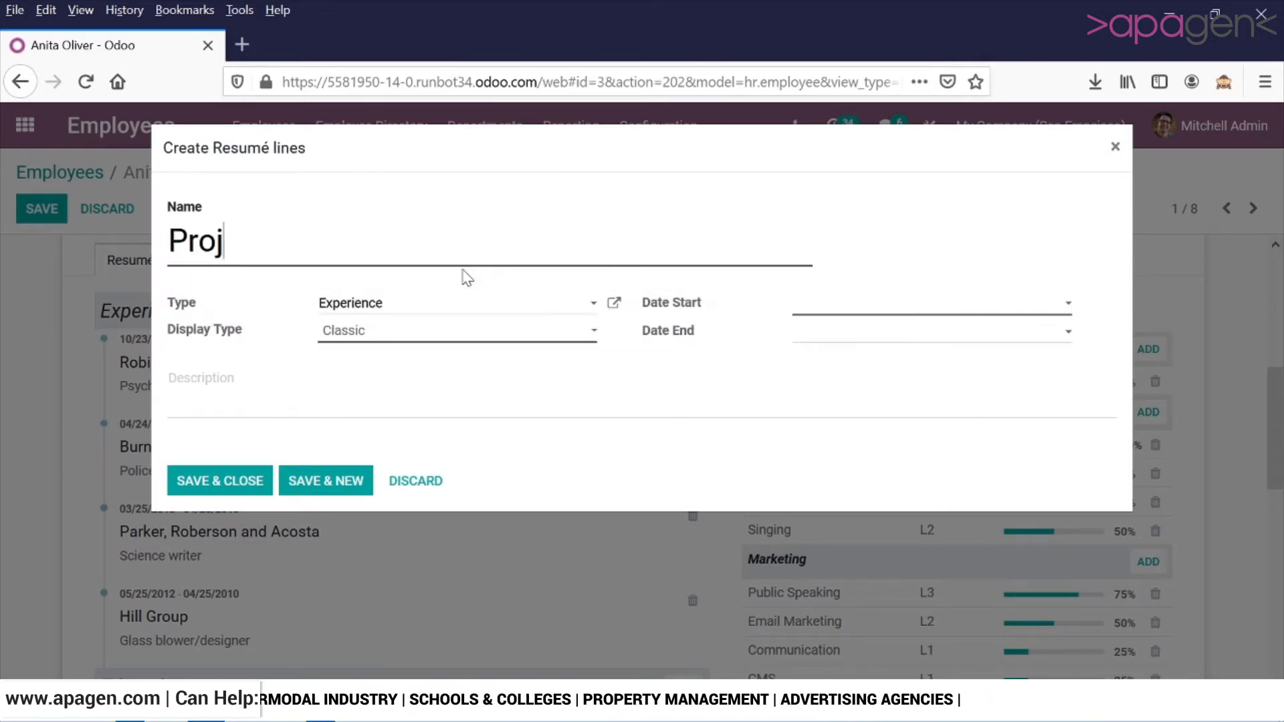
text(ect Mana)
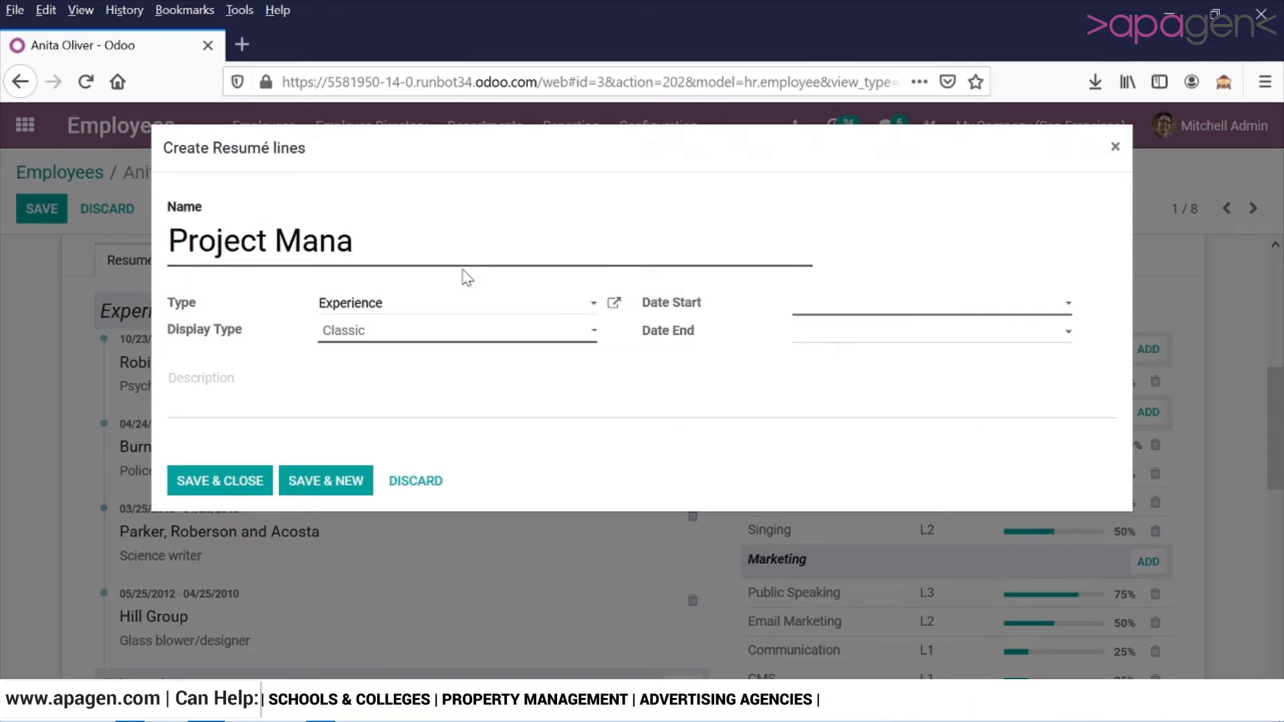
text(ger)
click(495, 305)
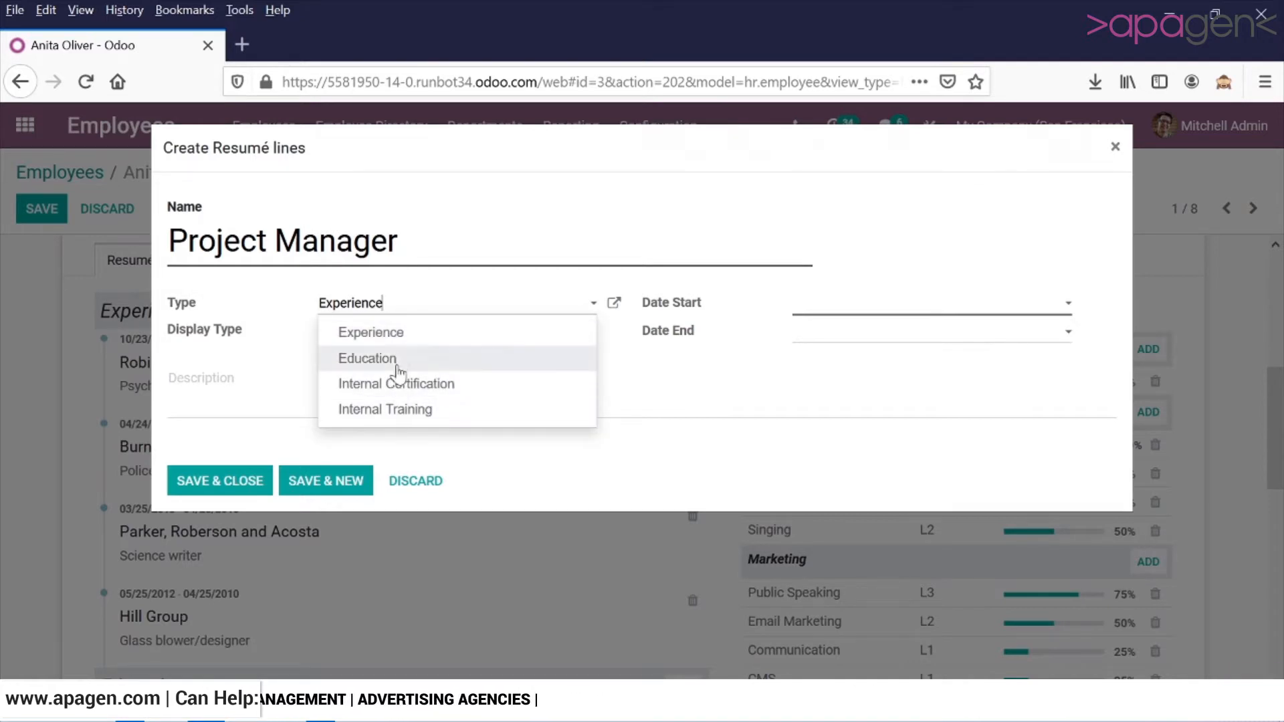
click(765, 249)
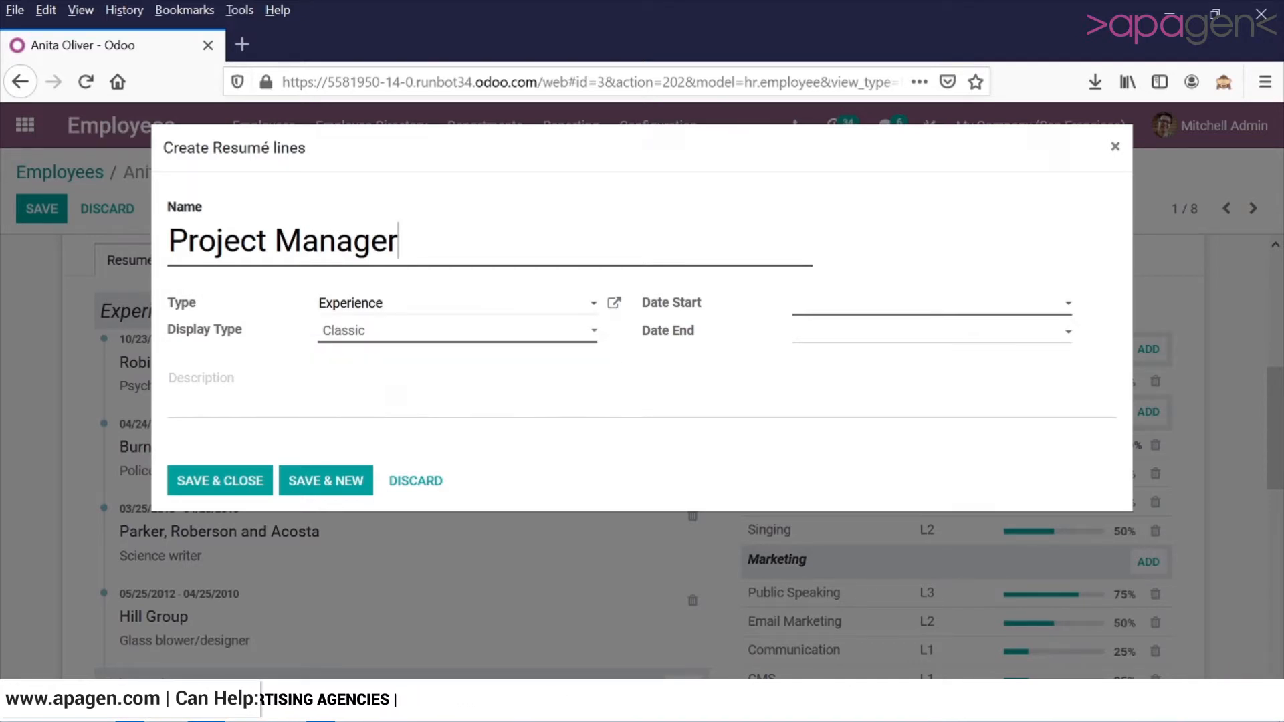
Set the Project Manager line's start date to 12/27/2020 and end date to 12/31/2020, and save it.
click(838, 311)
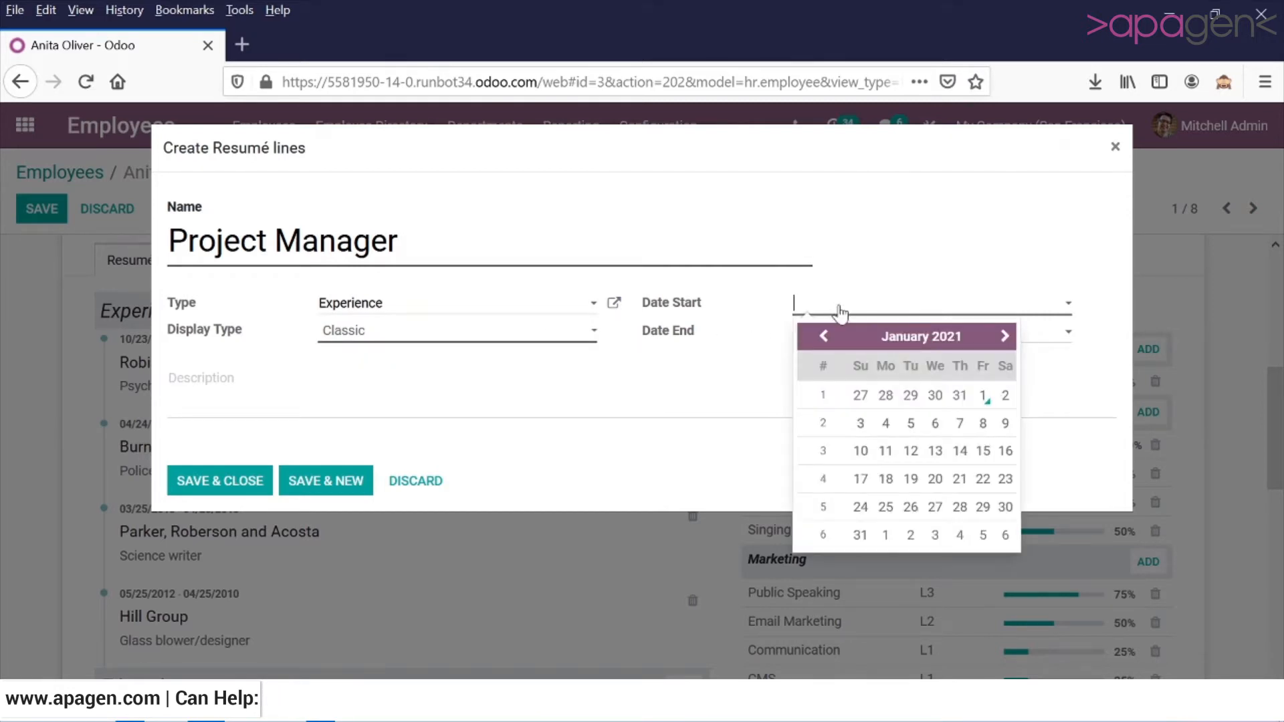
click(821, 340)
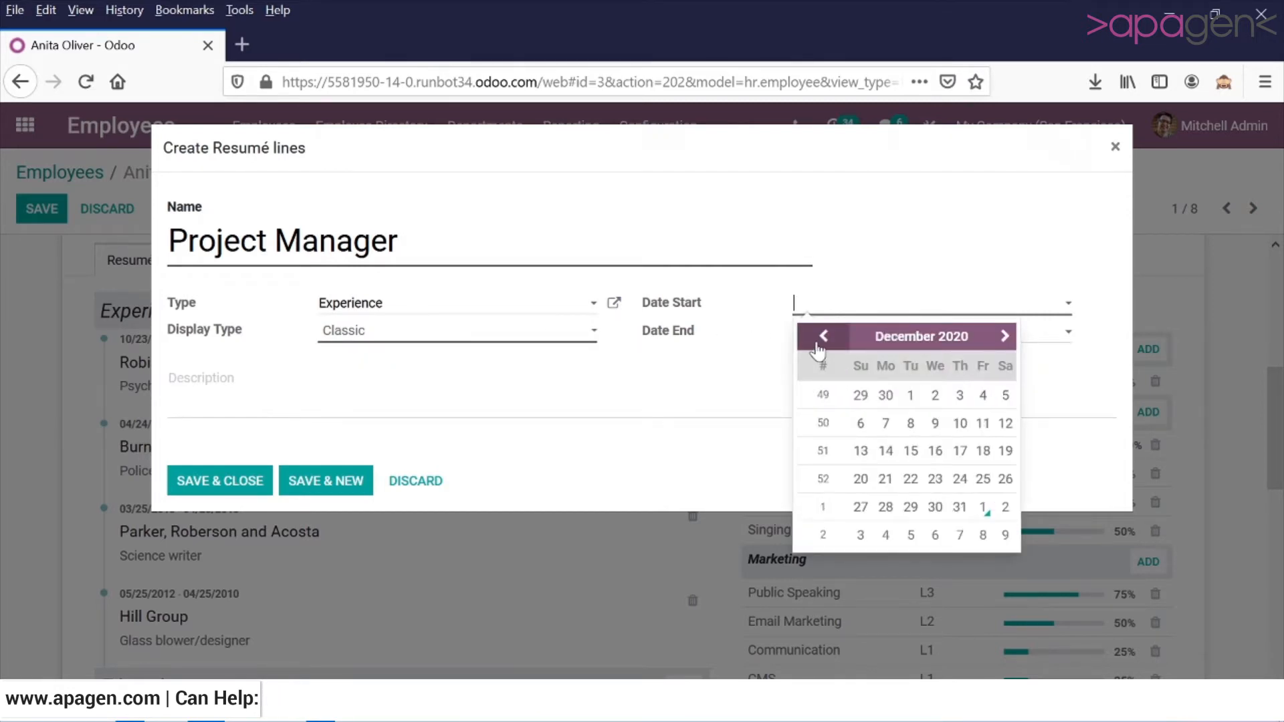
click(861, 507)
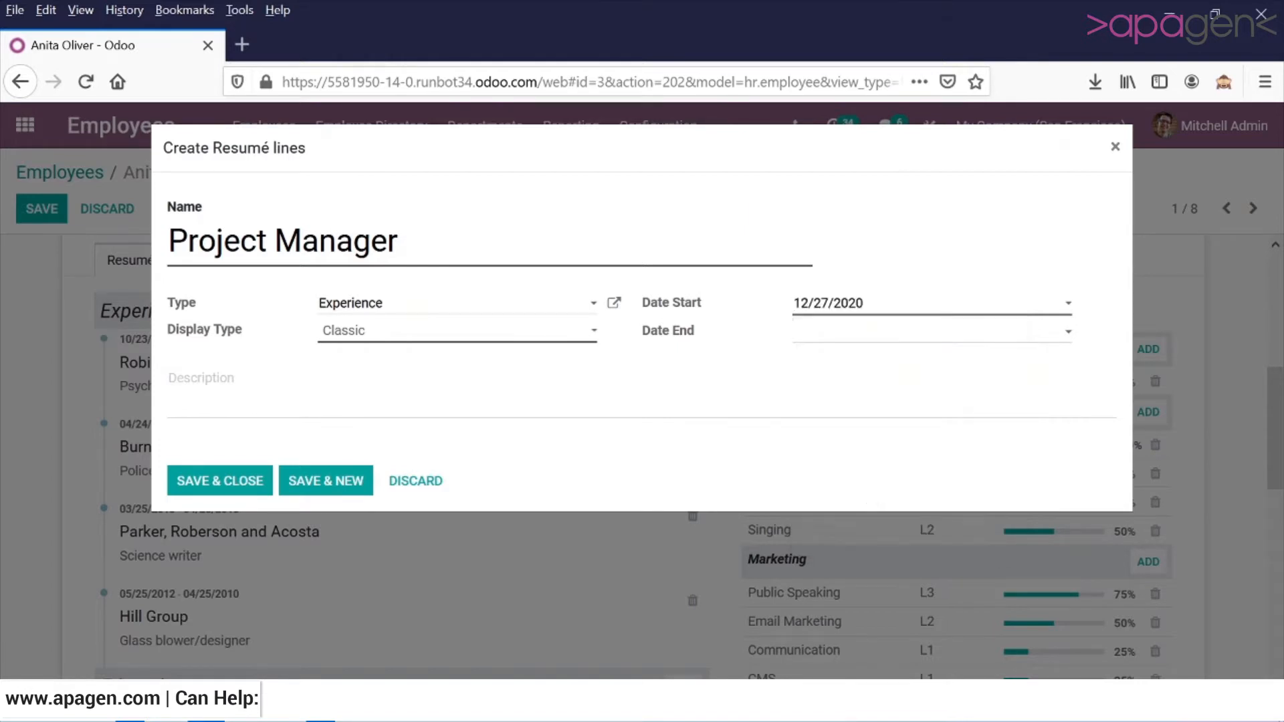
click(952, 333)
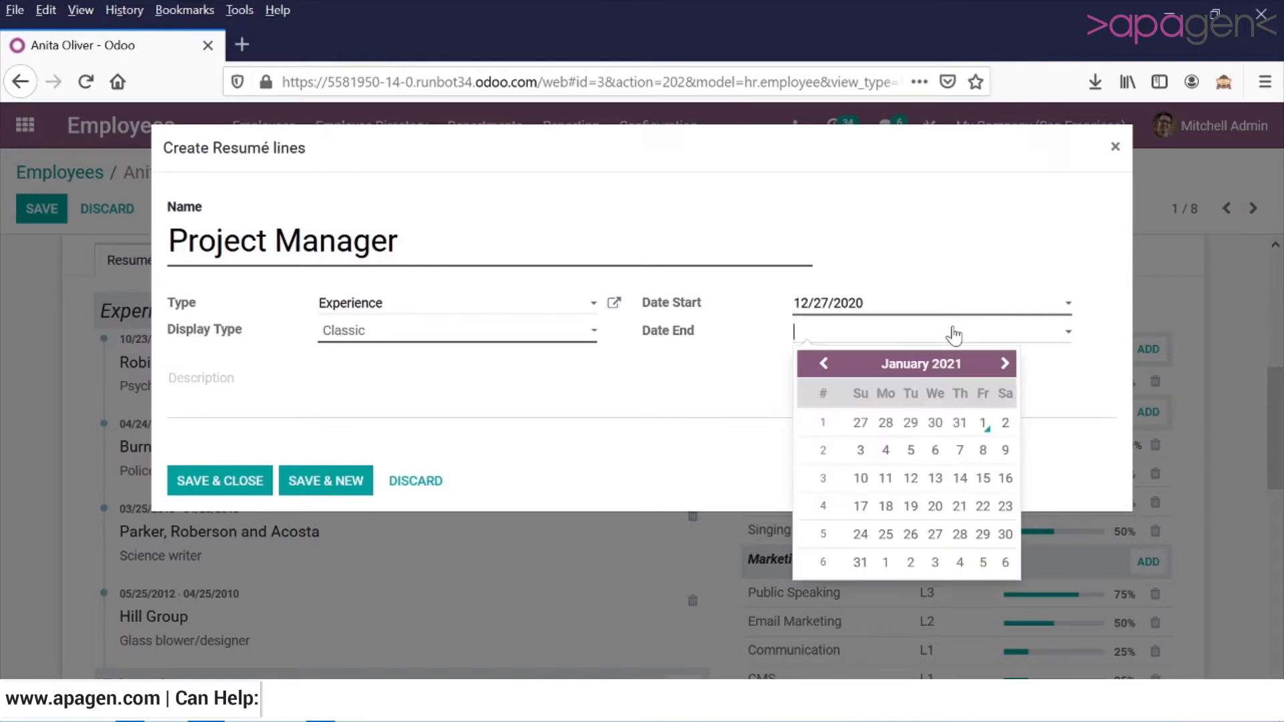
click(829, 368)
click(959, 533)
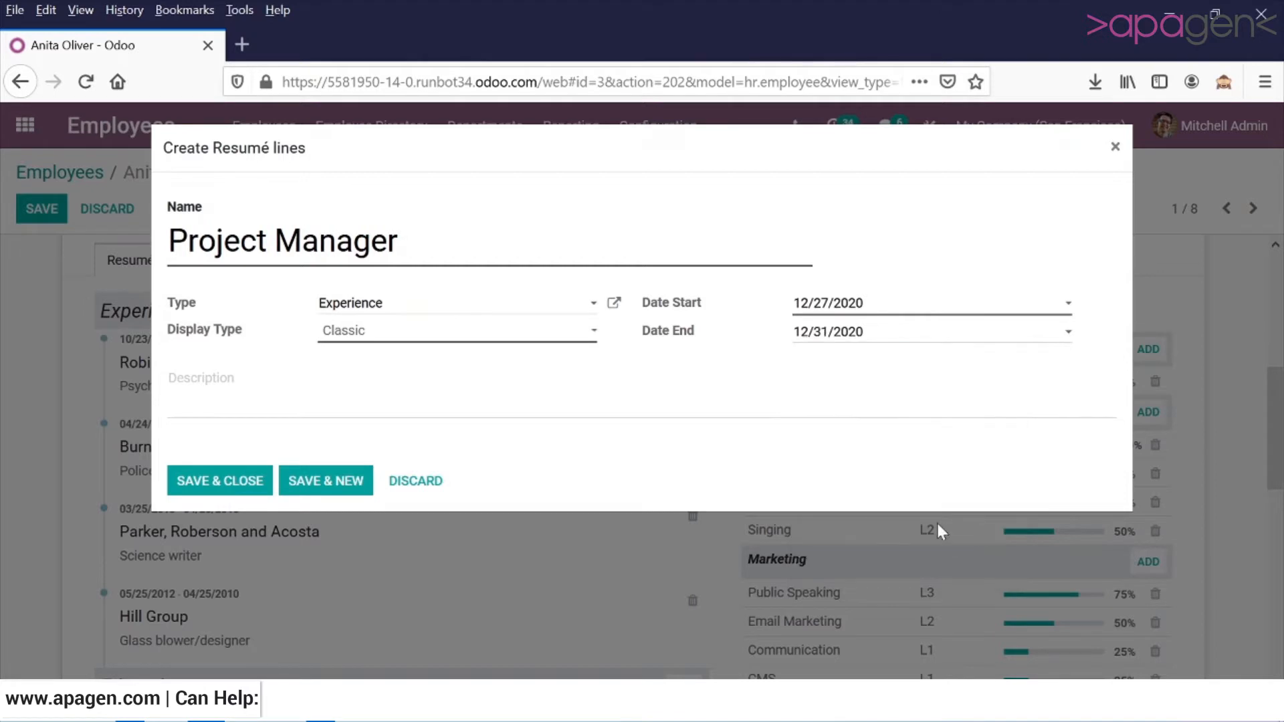
click(237, 492)
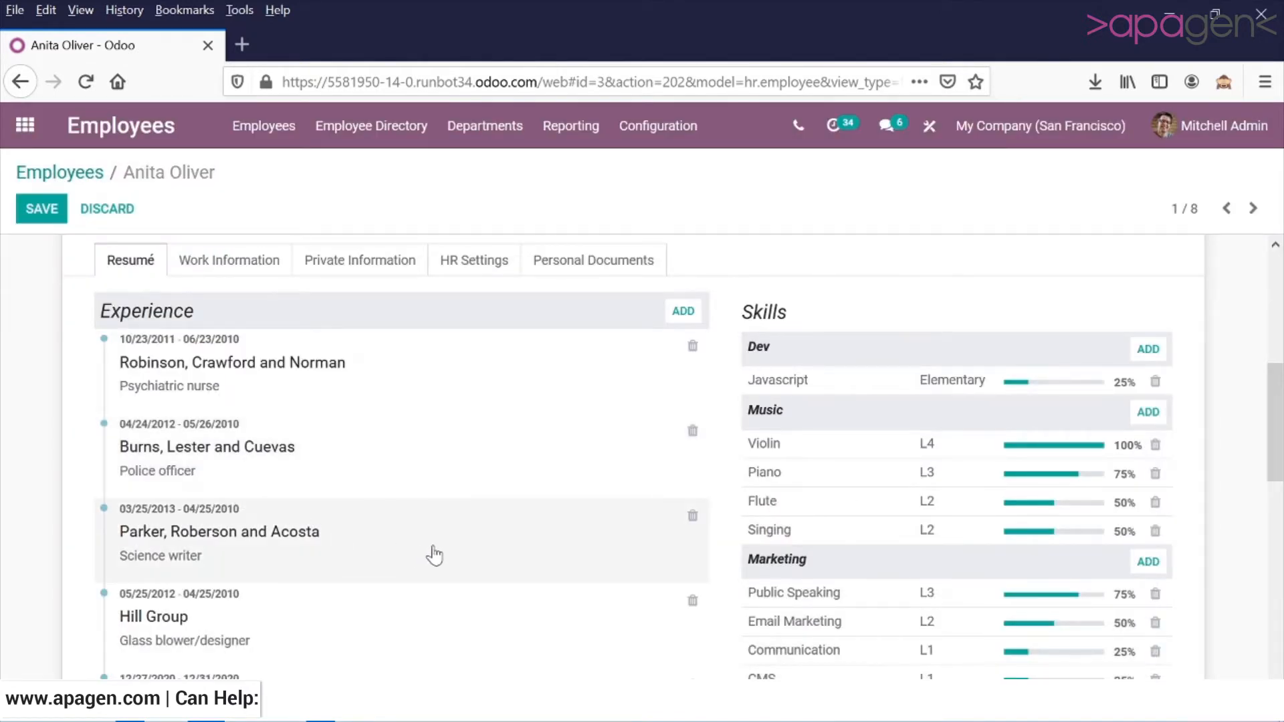
Start a new résumé line from the Education section named Prince 2 and set its type to Internal Certification.
scroll(434, 555, down, 3)
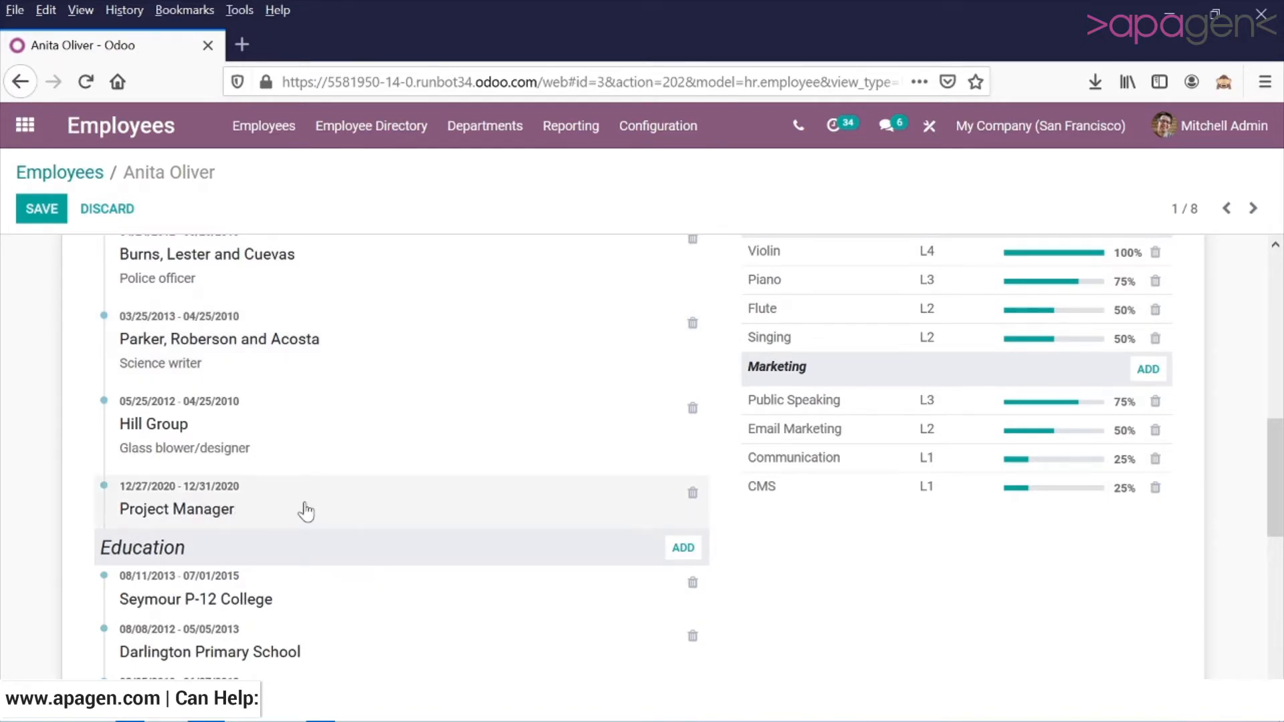
scroll(446, 531, down, 3)
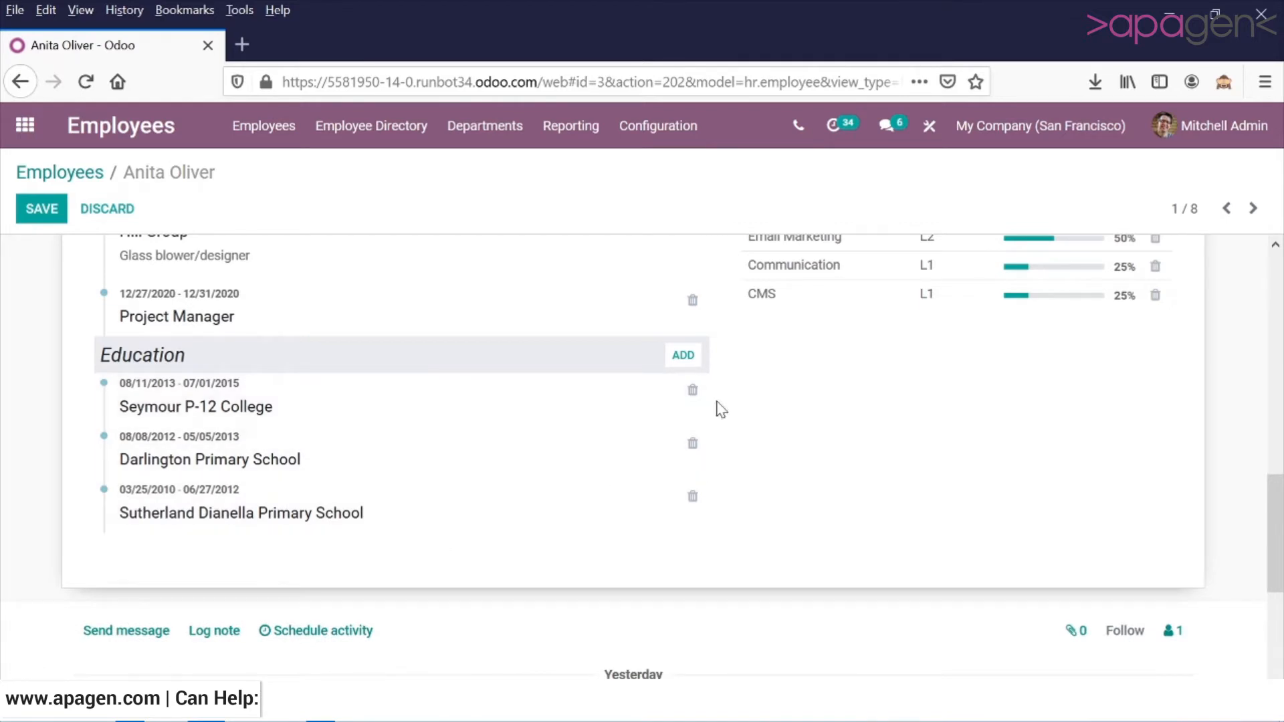
click(683, 356)
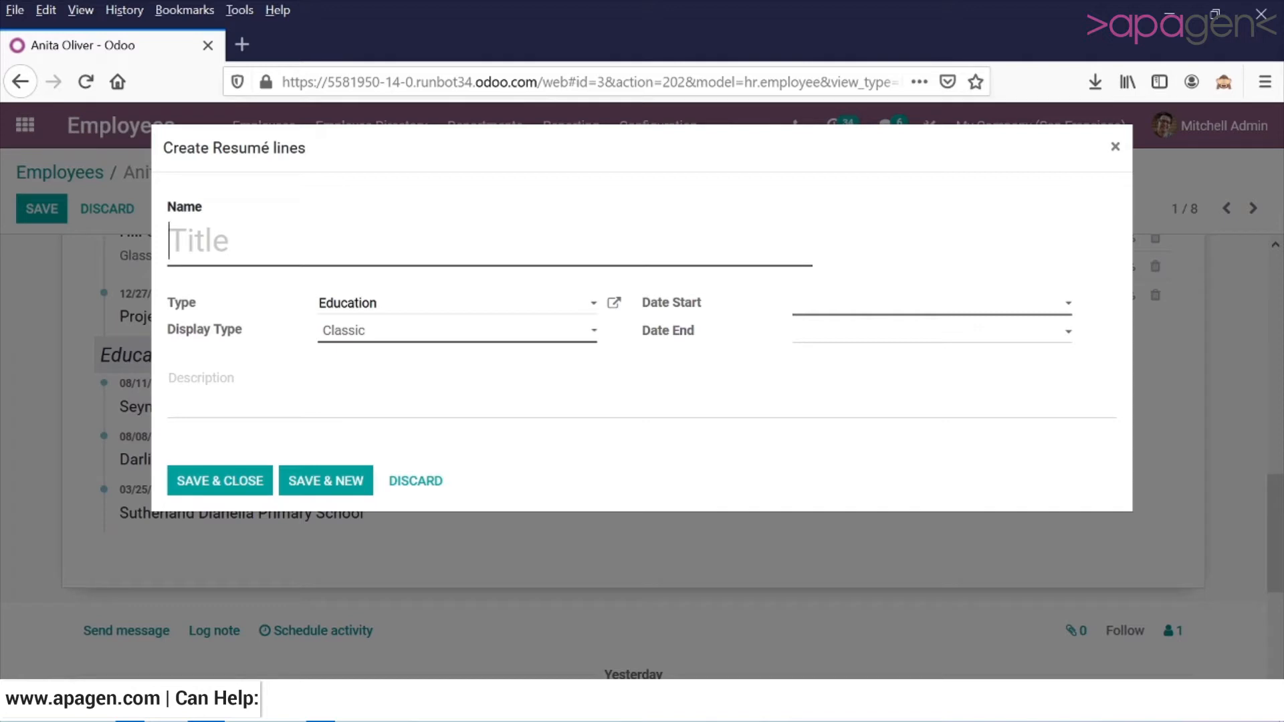
text(Price)
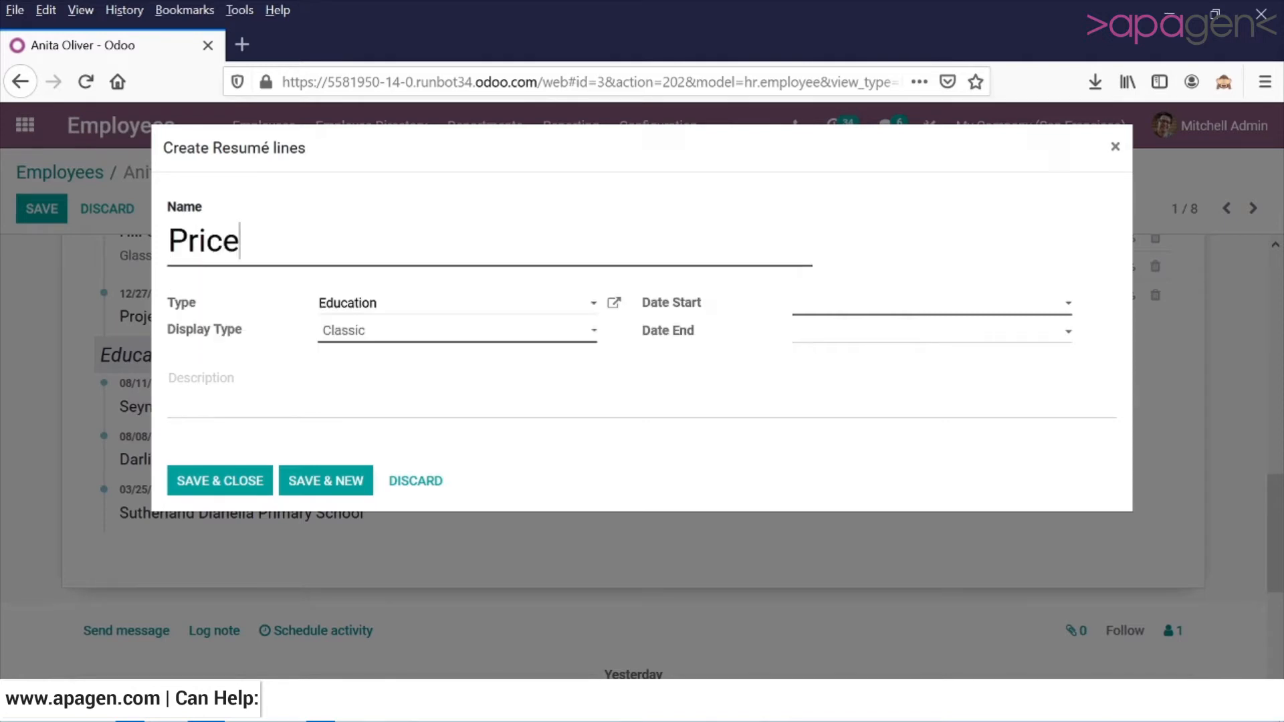
key(BackSpace)
key(BackSpace)
text(nce)
text( @)
key(BackSpace)
text(2)
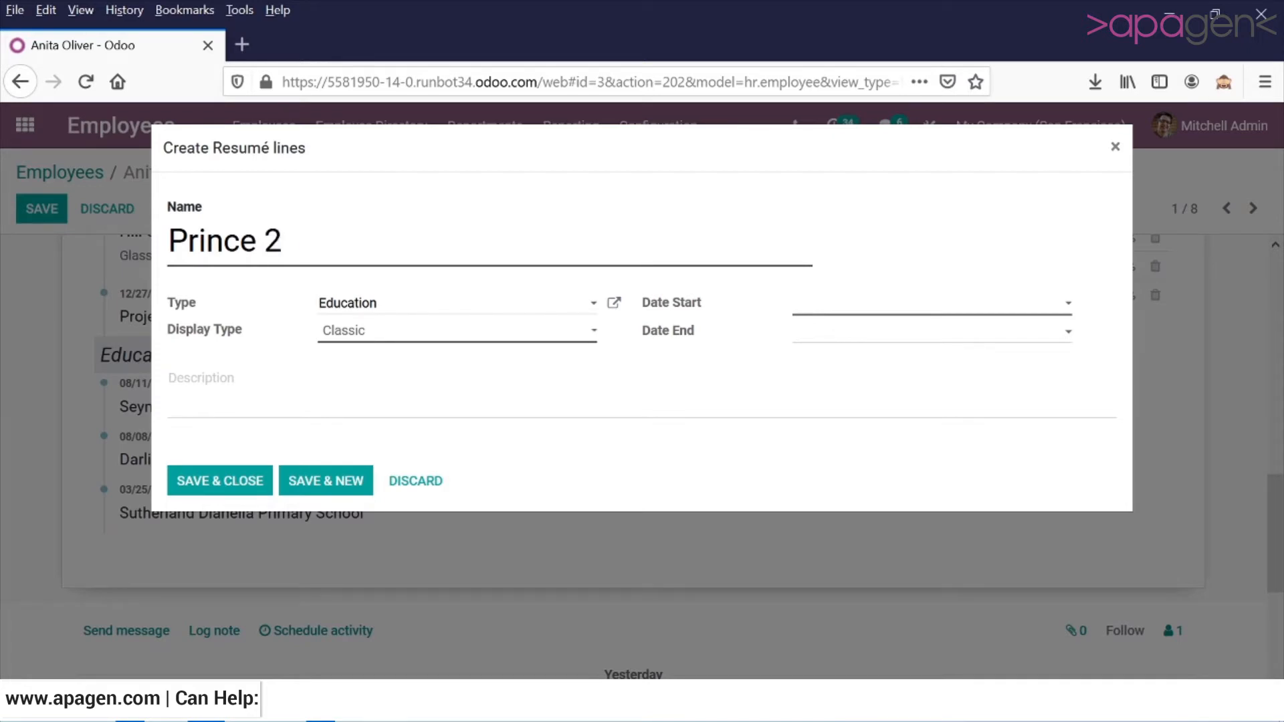
click(429, 312)
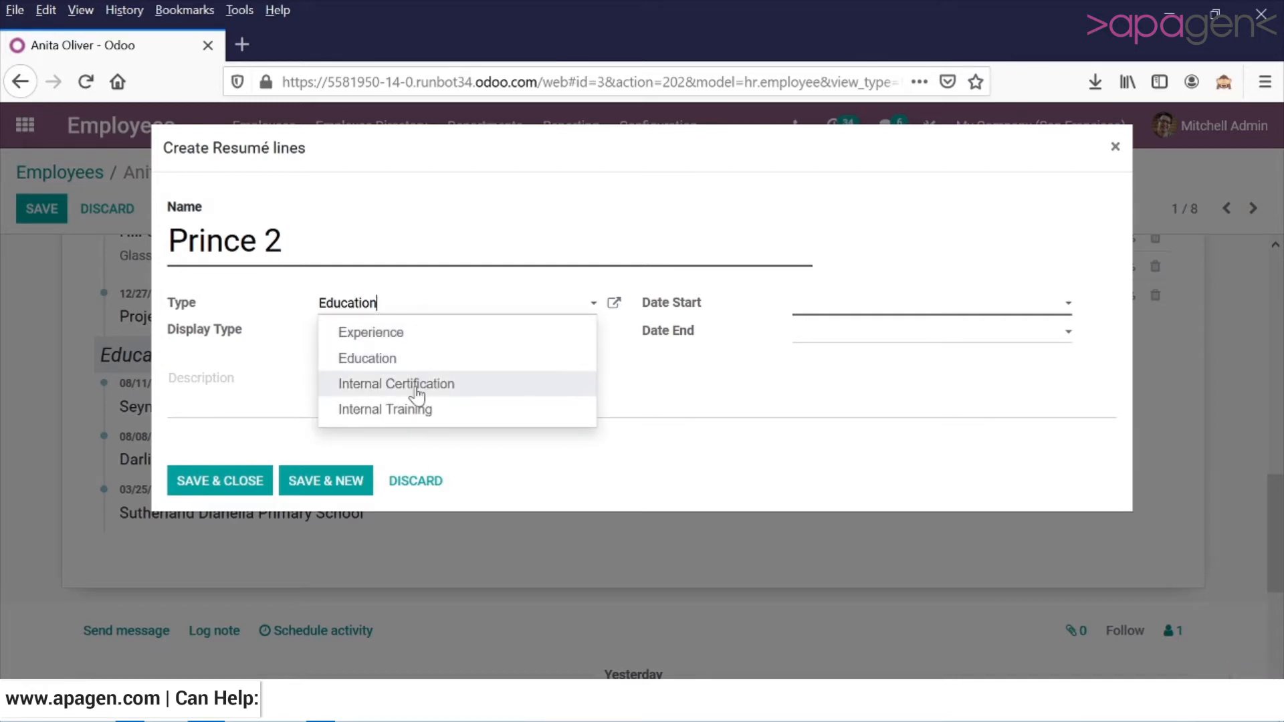
click(417, 388)
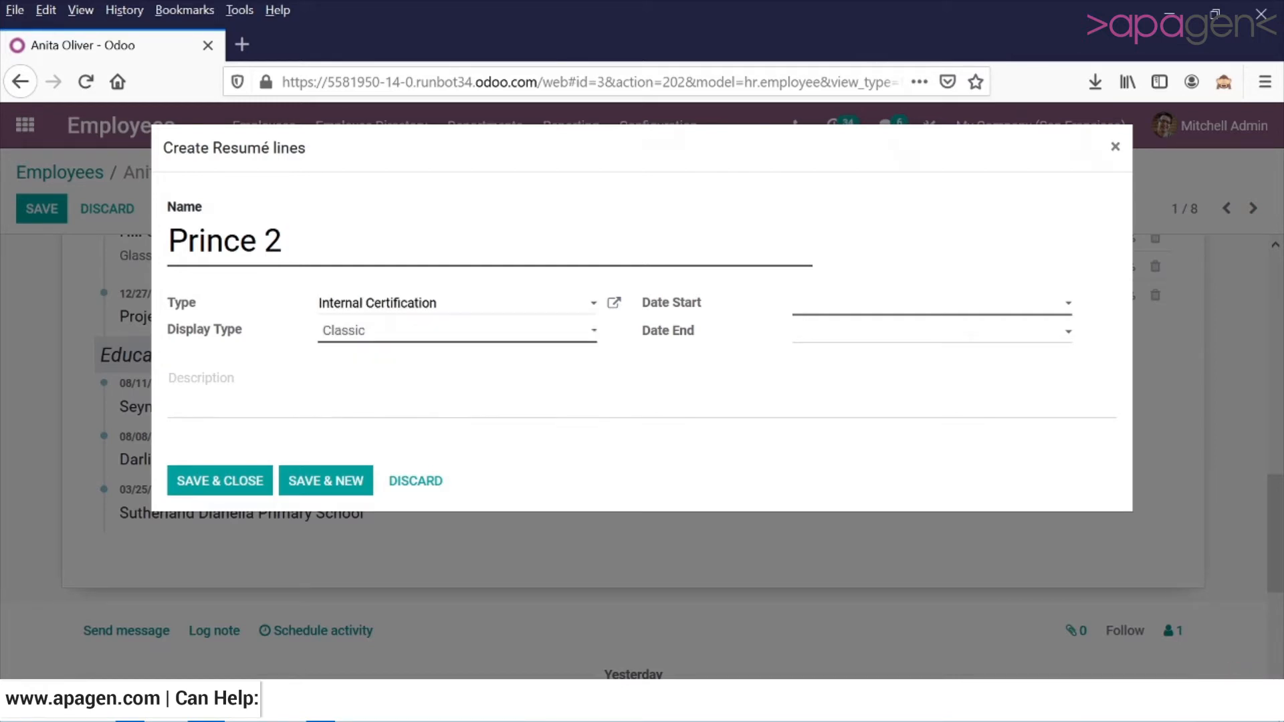
Set the Prince 2 line's display type to Certification and both its start and end dates to 12/01/2020, and save the line.
click(383, 334)
click(384, 377)
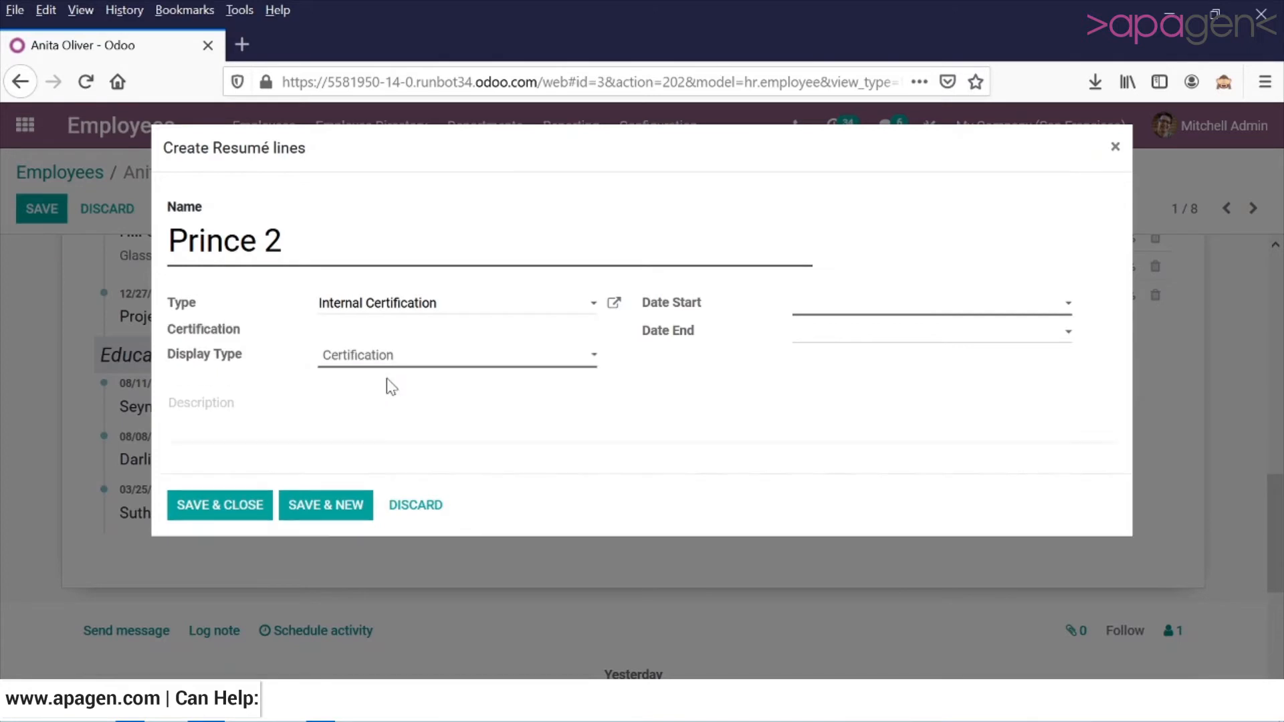
click(844, 308)
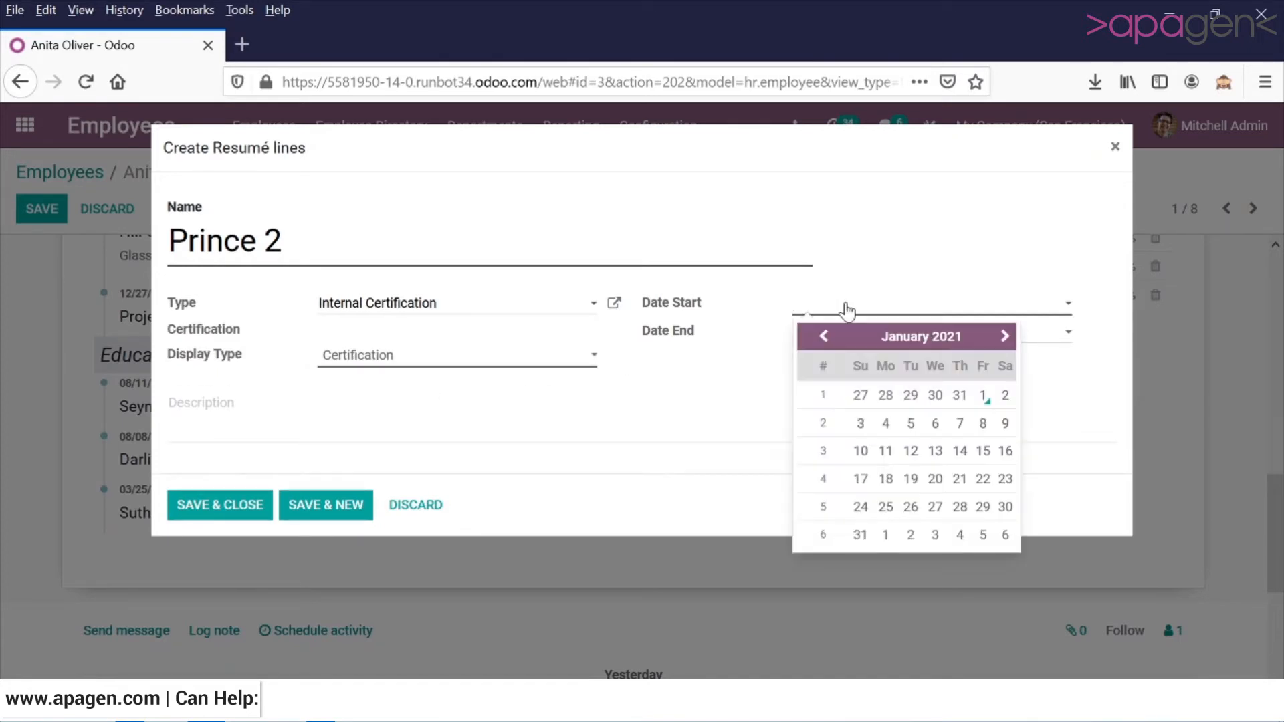
click(819, 336)
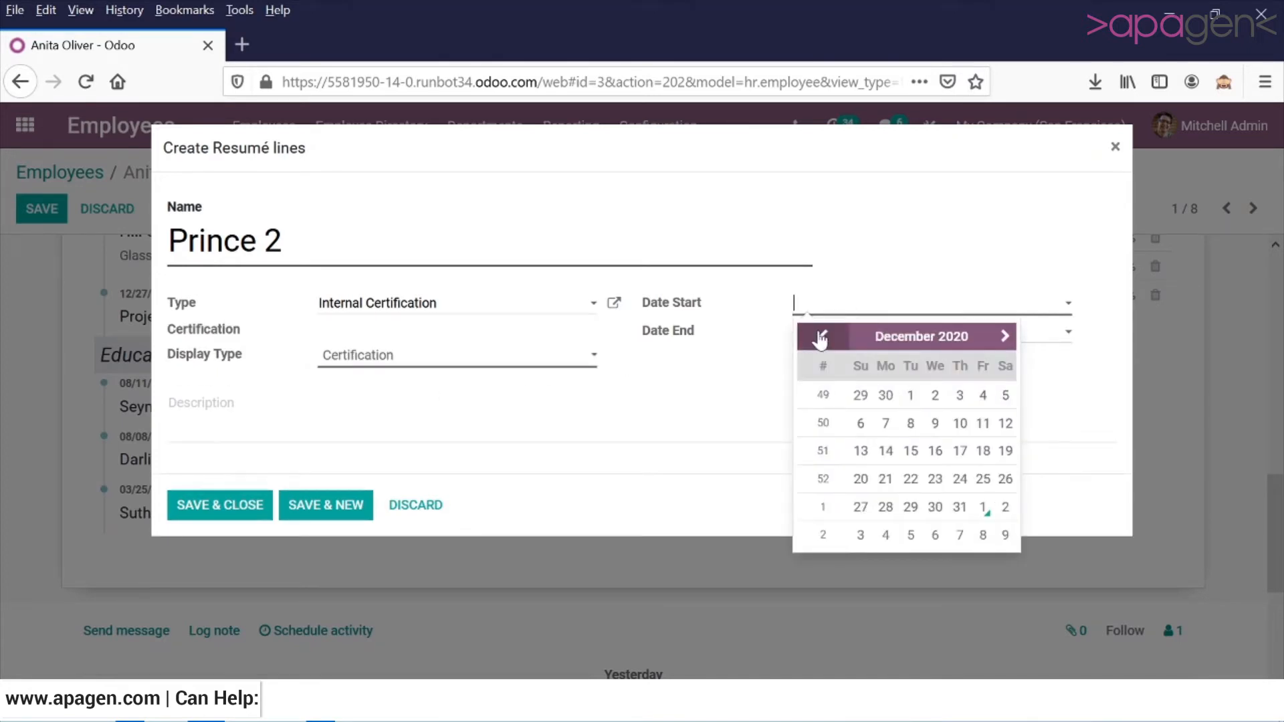
click(909, 395)
click(851, 334)
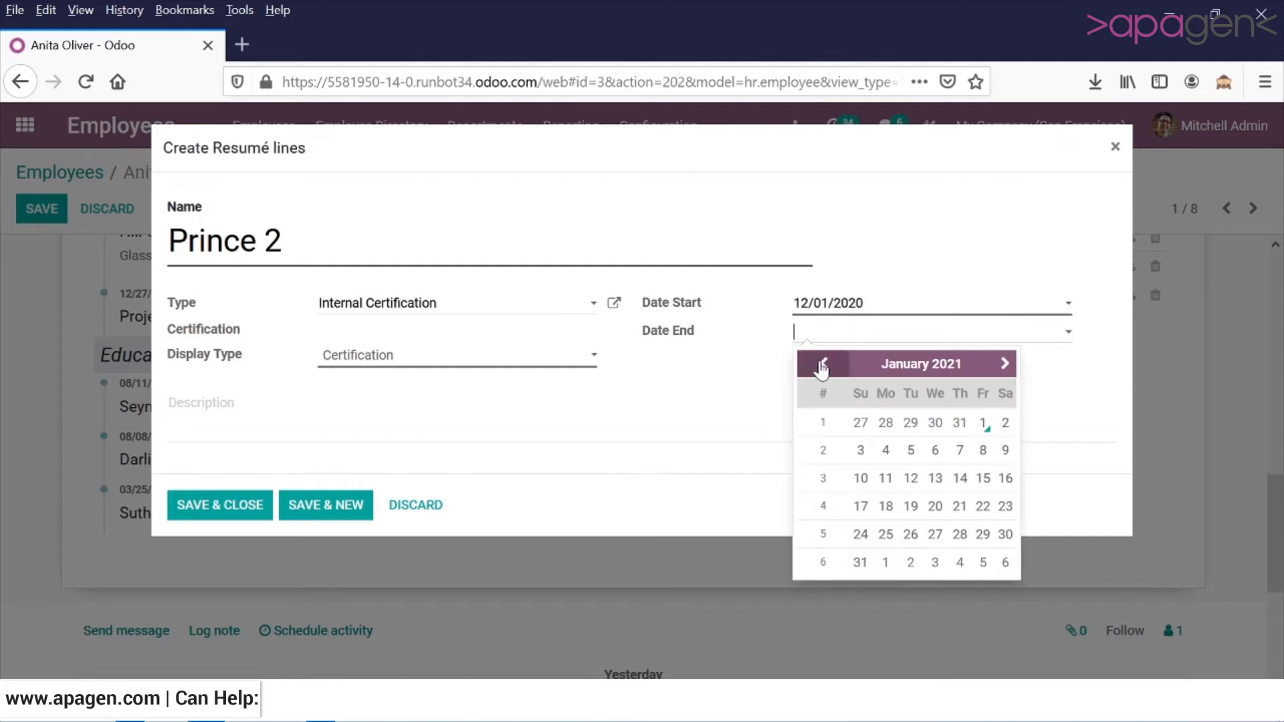
click(826, 365)
click(910, 423)
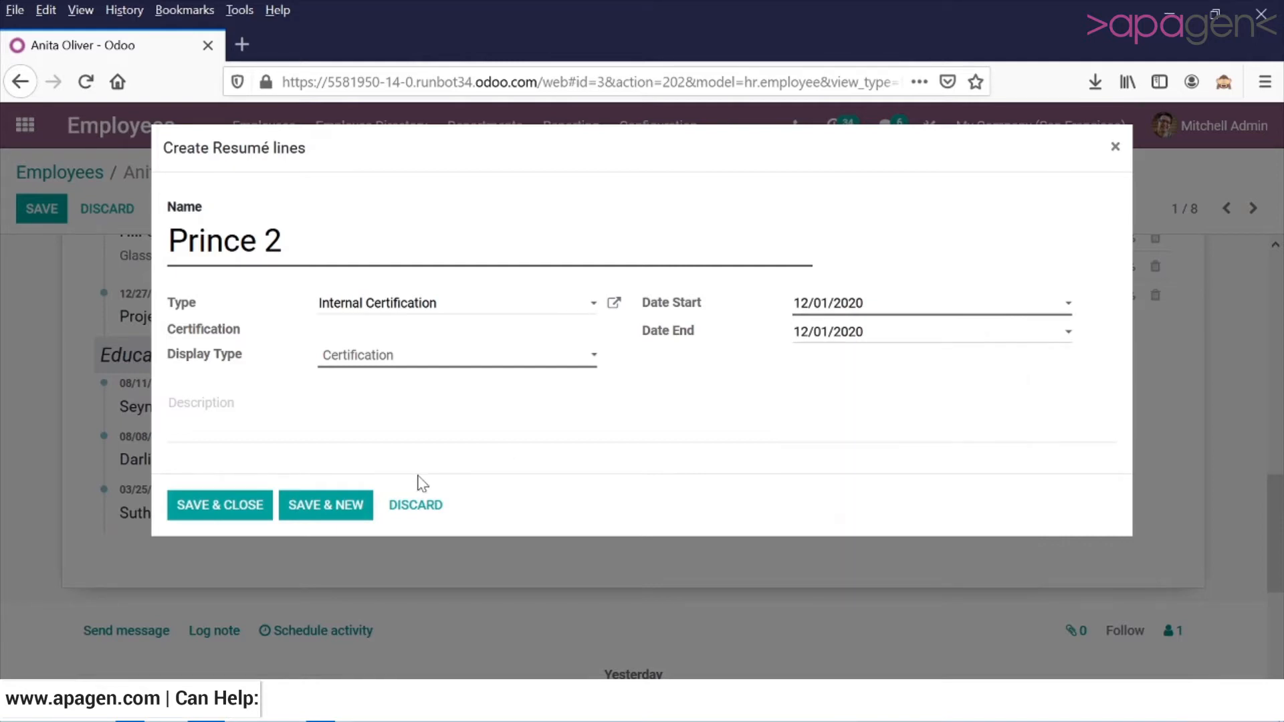
click(242, 508)
scroll(254, 515, down, 2)
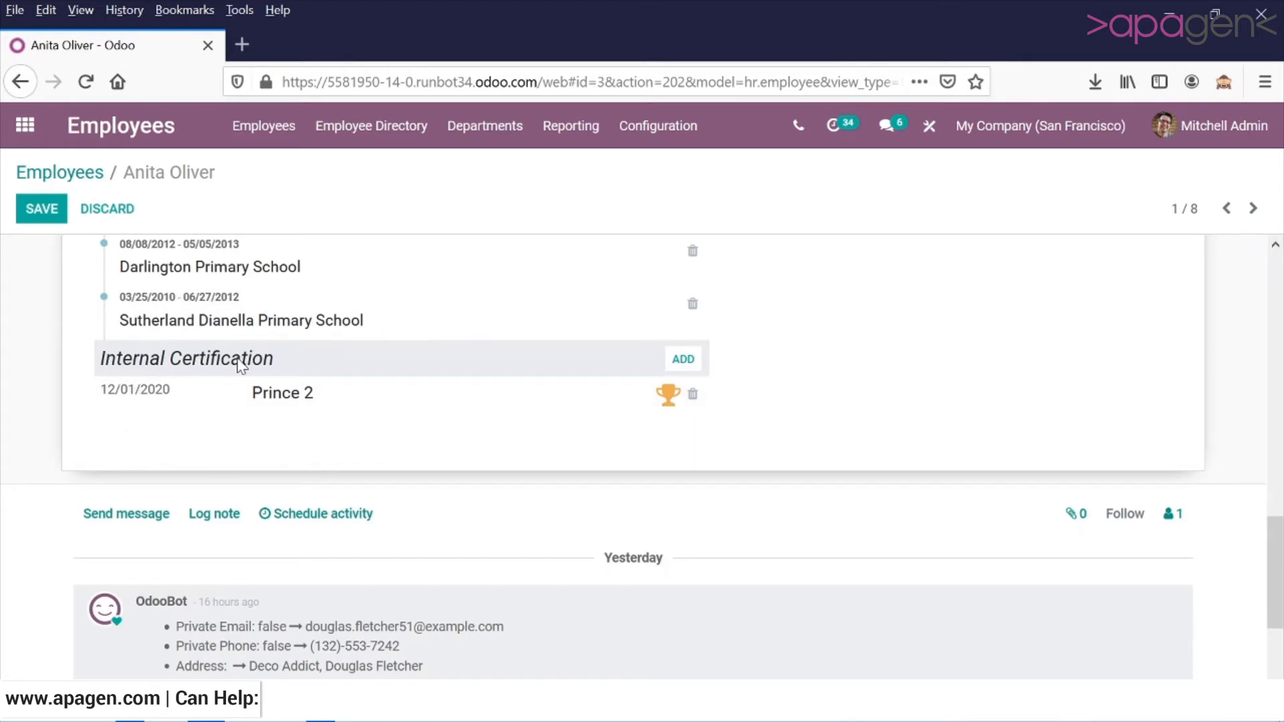
click(662, 126)
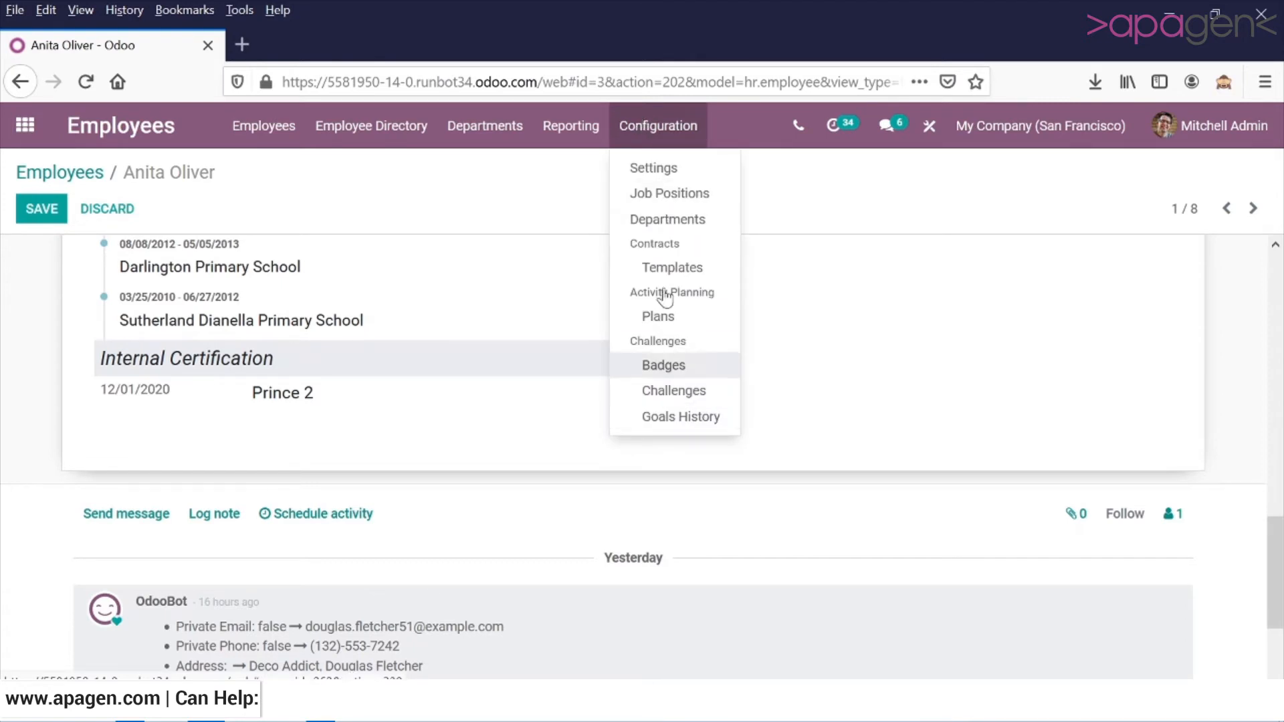
scroll(628, 401, up, 3)
scroll(629, 438, up, 10)
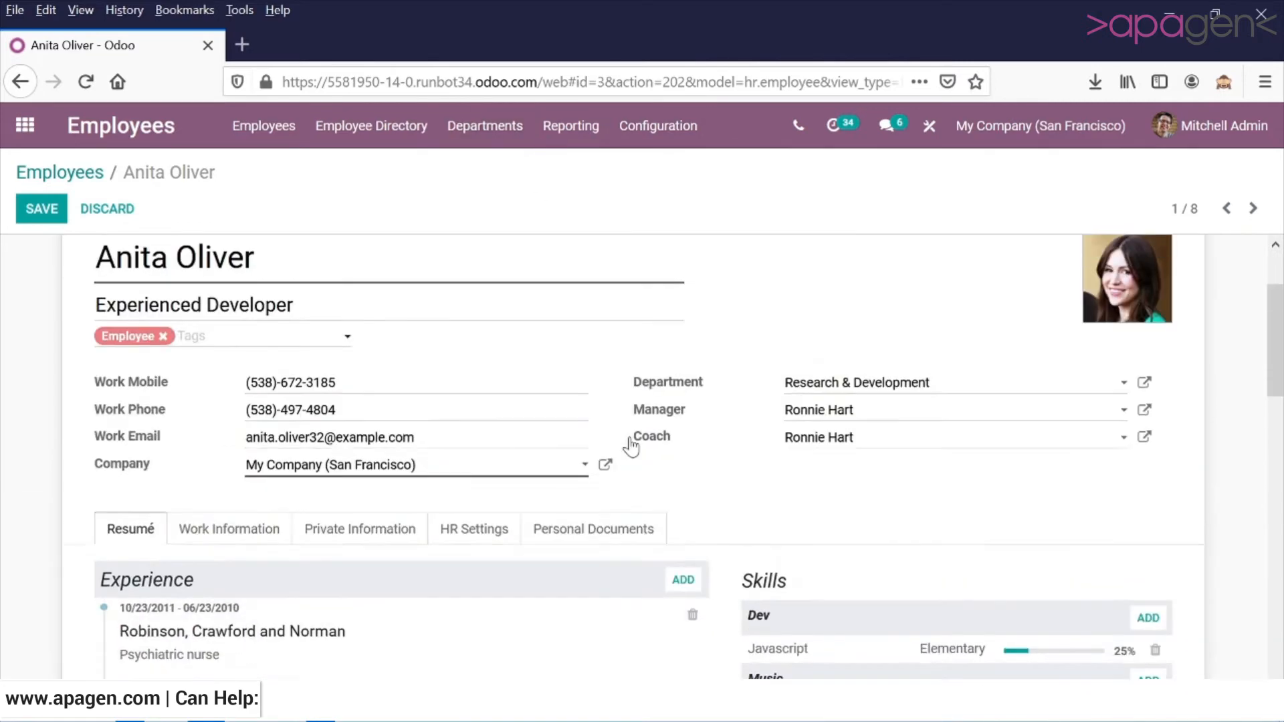
Add a skill of type Languages for Spanish at level B2 to the employee's skills and save it.
scroll(629, 439, down, 5)
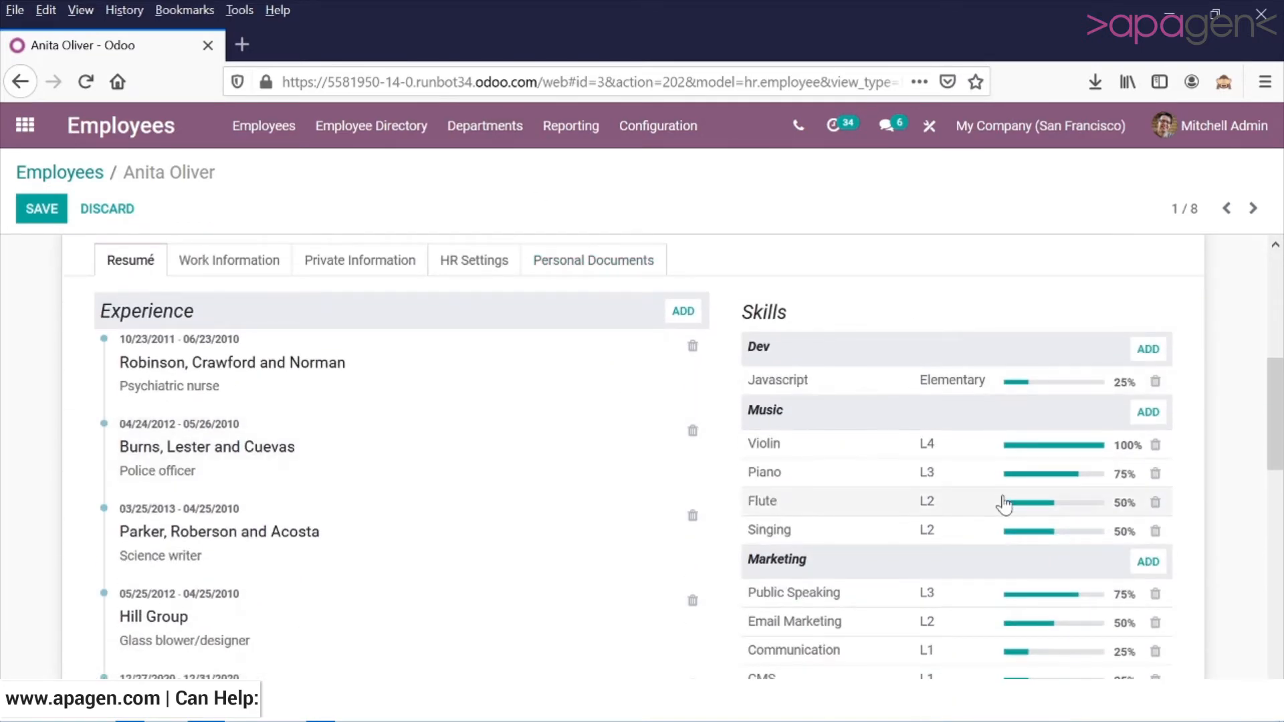
scroll(1005, 506, down, 3)
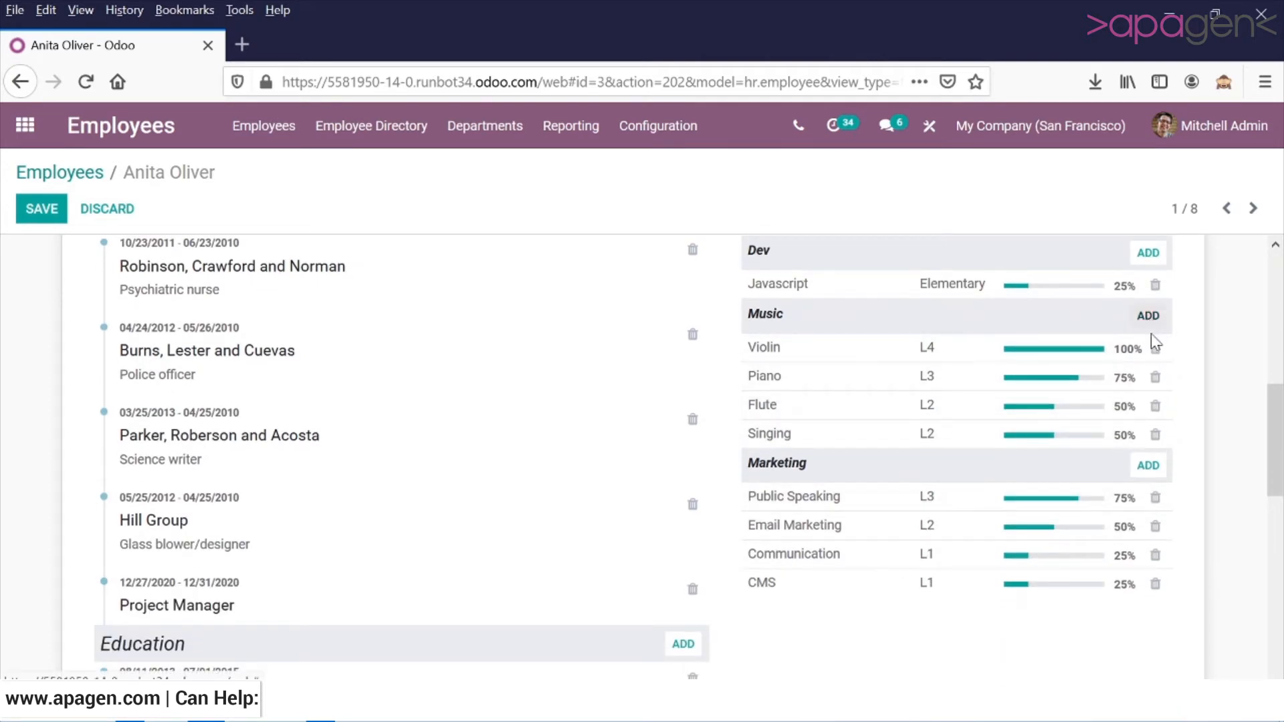
scroll(1150, 338, up, 3)
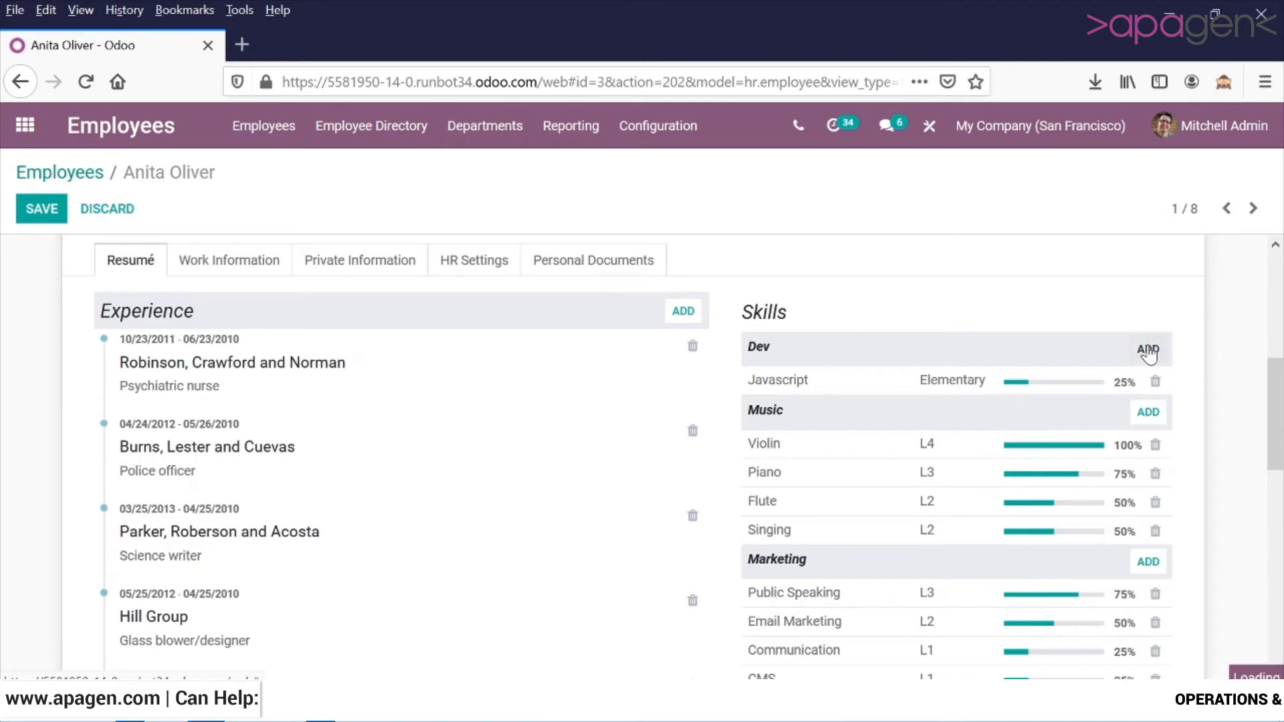
click(1147, 349)
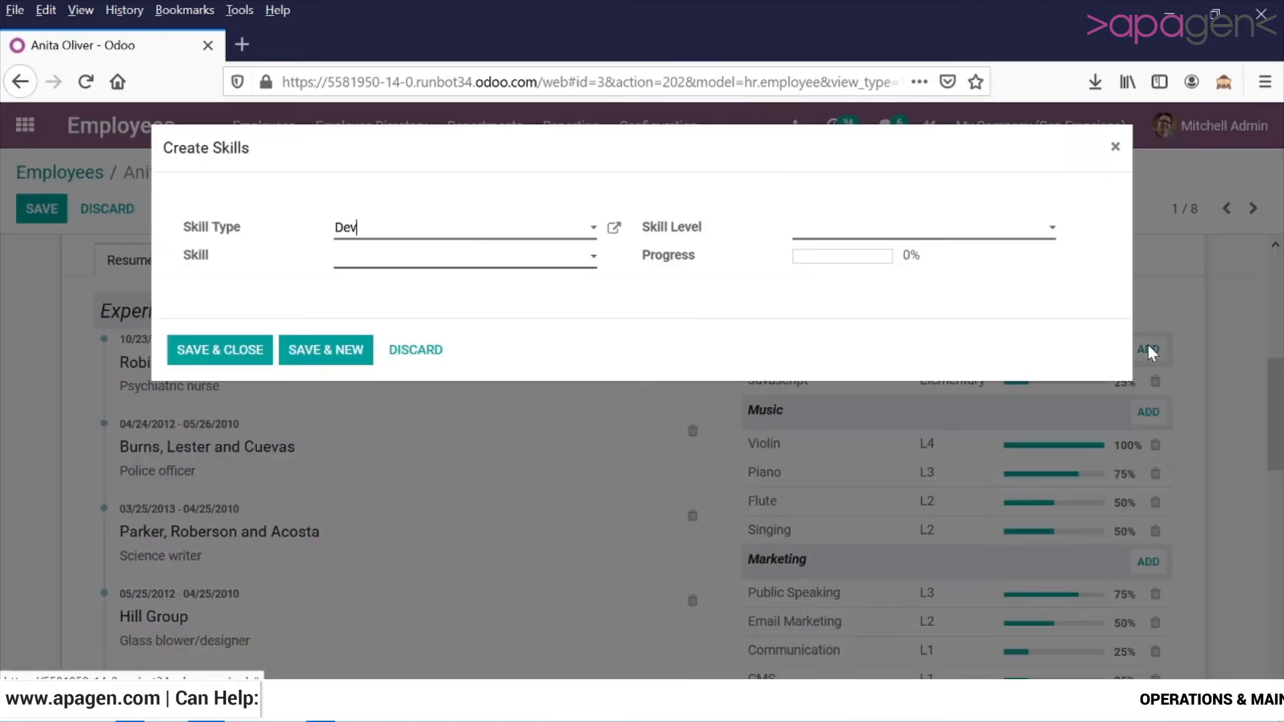
click(479, 240)
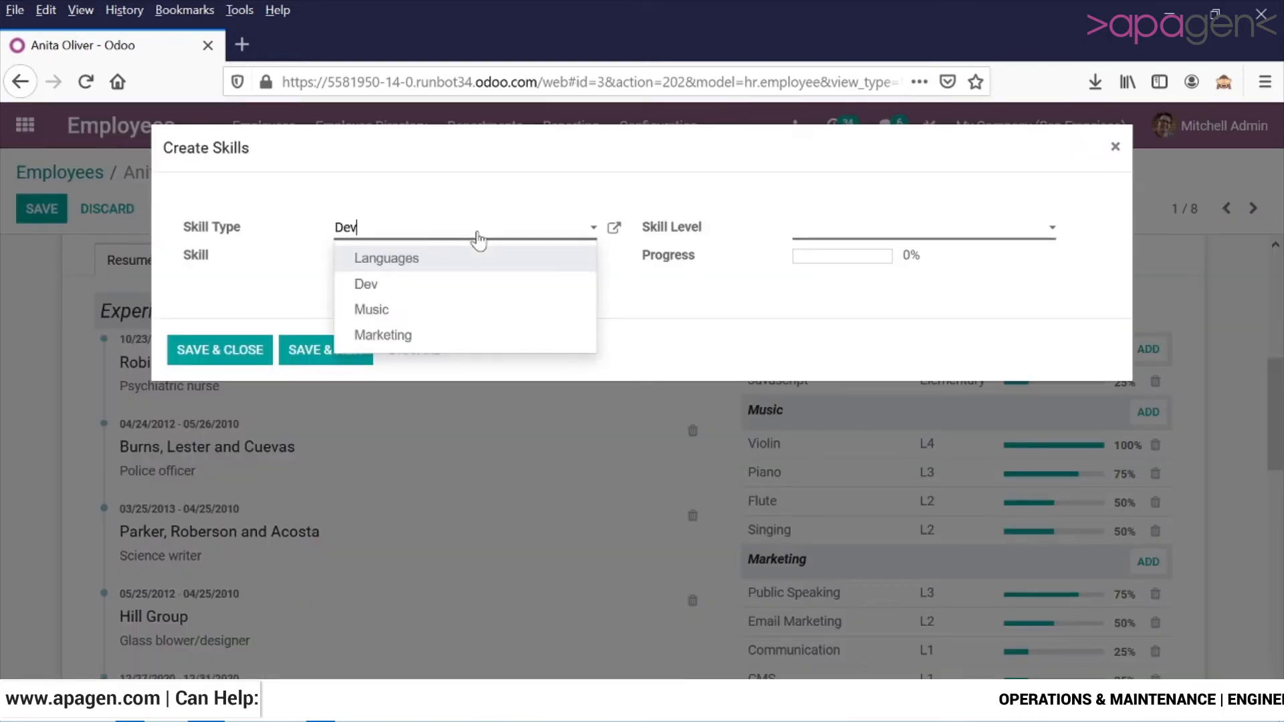
click(442, 268)
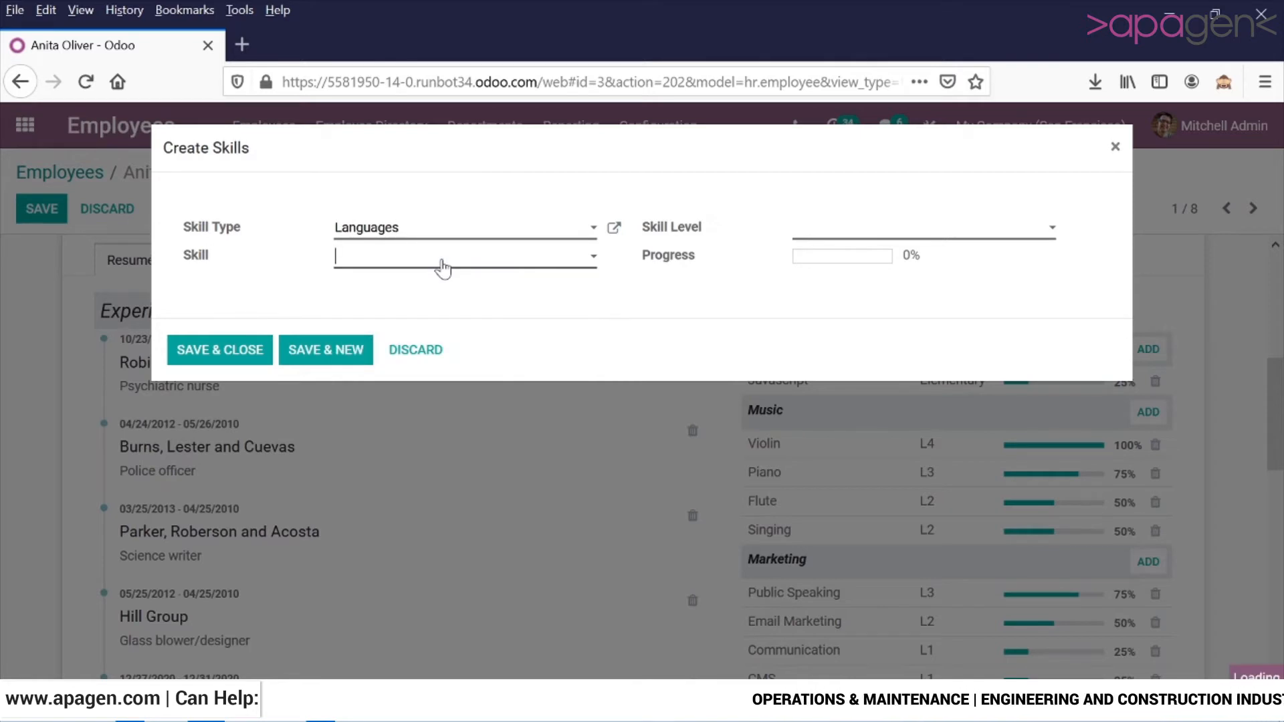
click(443, 268)
click(445, 316)
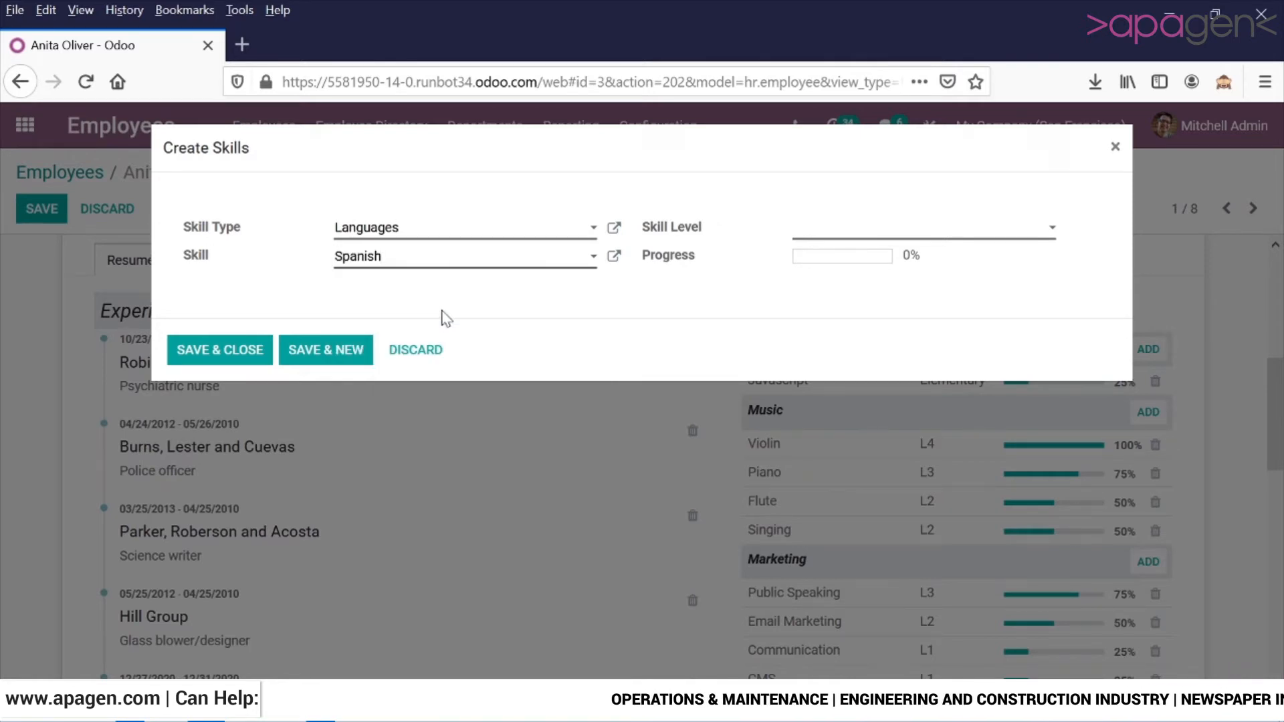
click(875, 230)
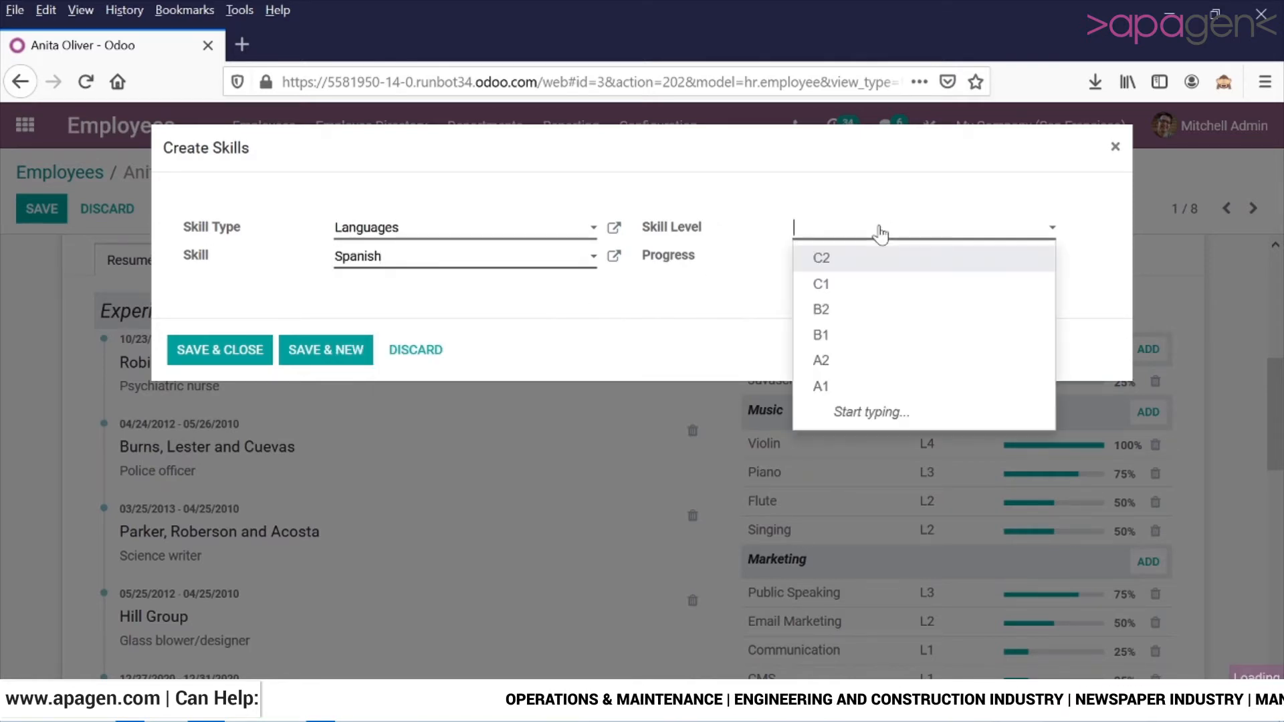
click(874, 310)
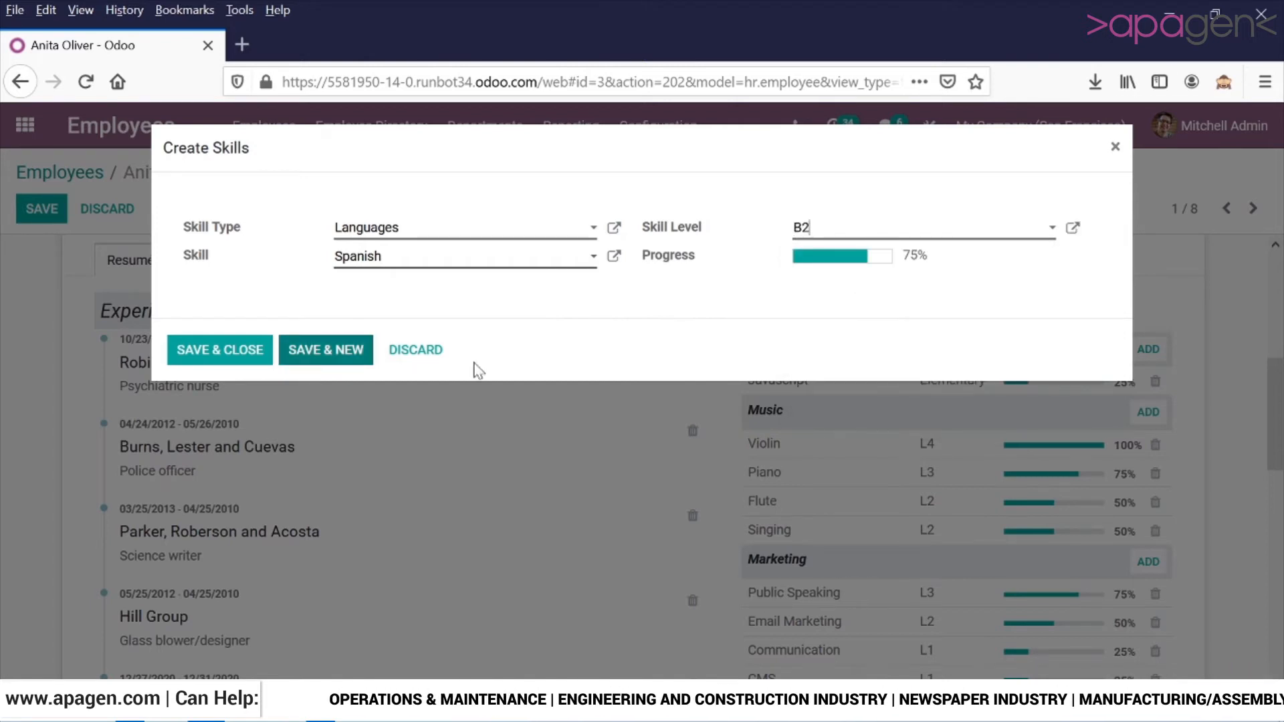
click(257, 351)
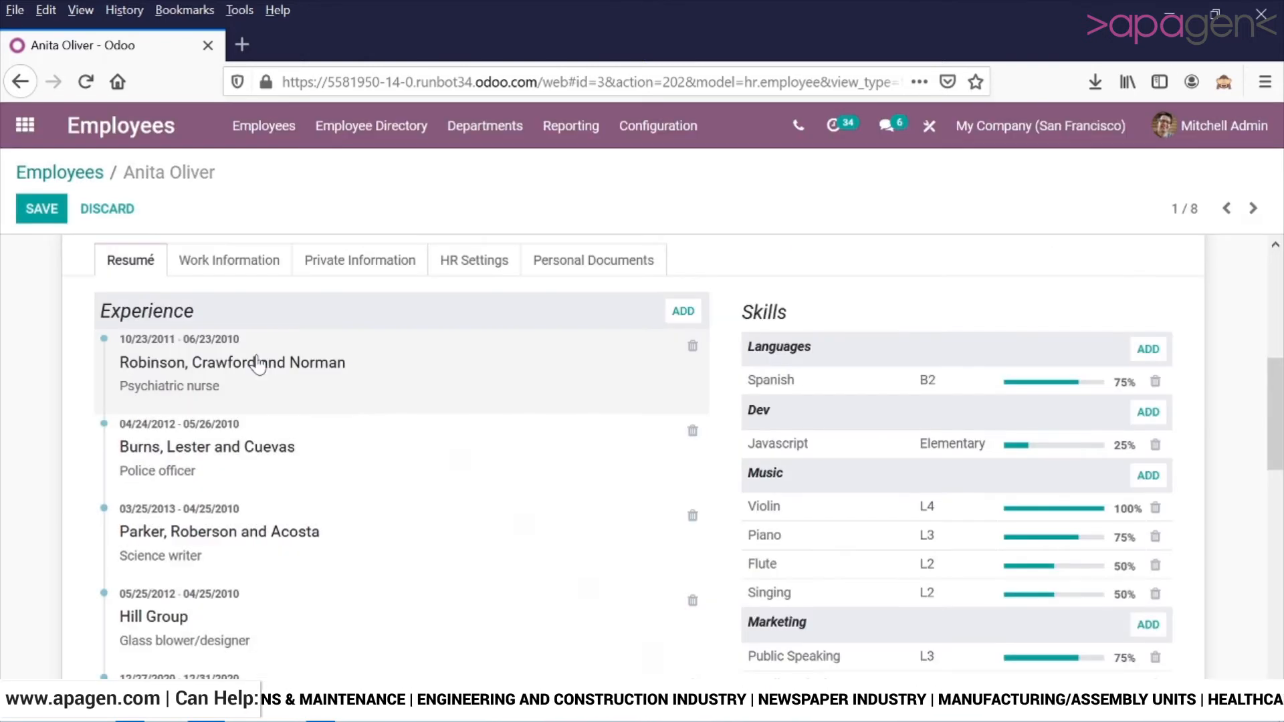
In the employee's work information, set the Expense and Timesheet approvers to the same person as the Time Off approver.
scroll(996, 482, down, 4)
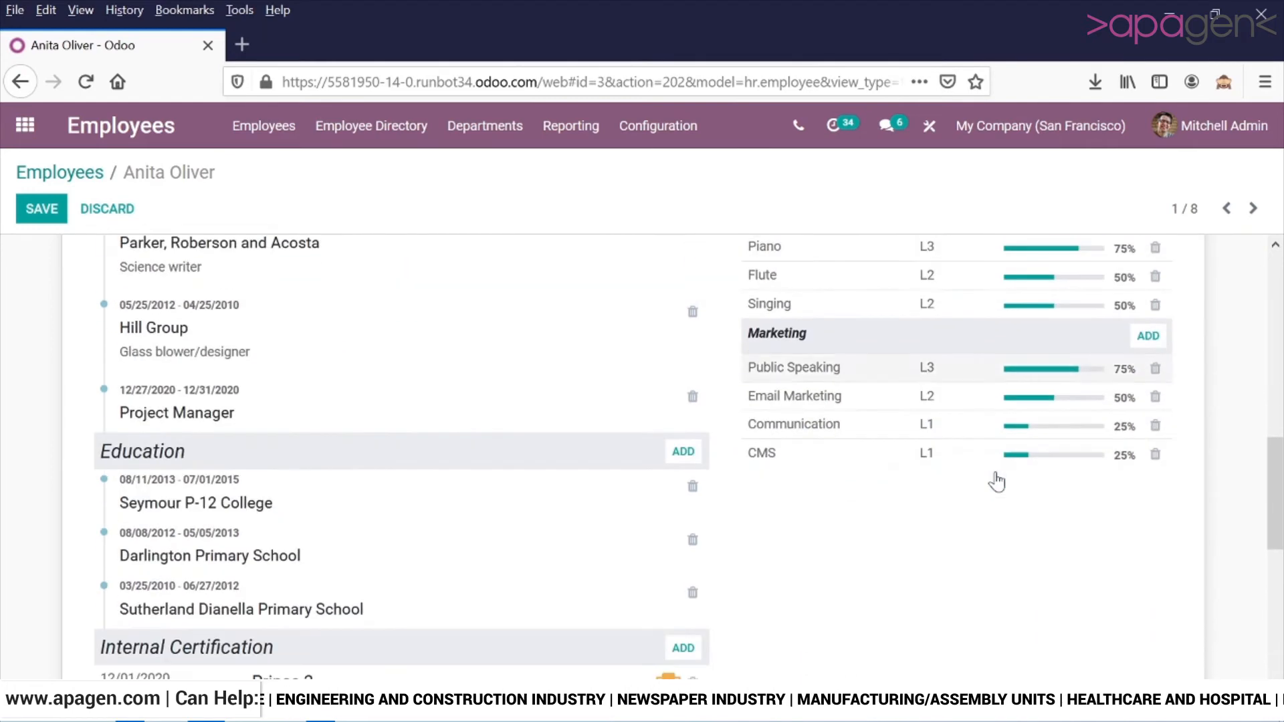
scroll(996, 481, down, 5)
scroll(994, 481, up, 12)
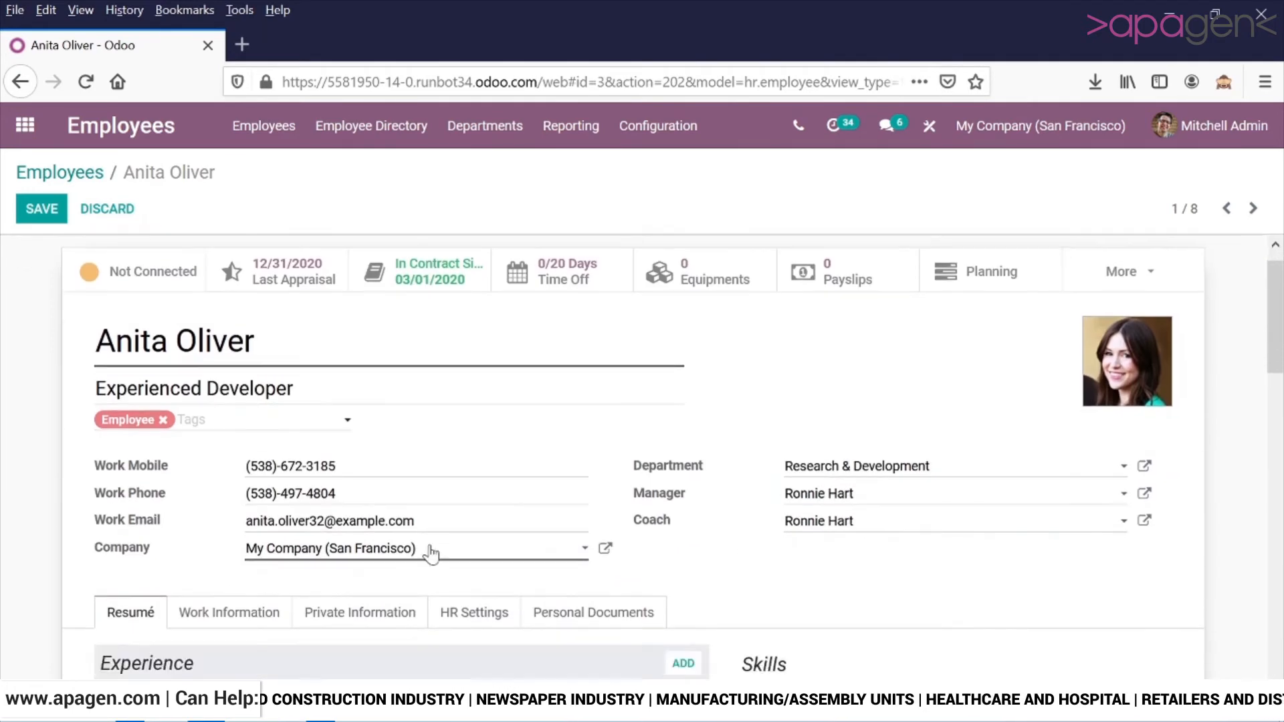
scroll(361, 502, down, 3)
click(261, 458)
scroll(622, 435, down, 3)
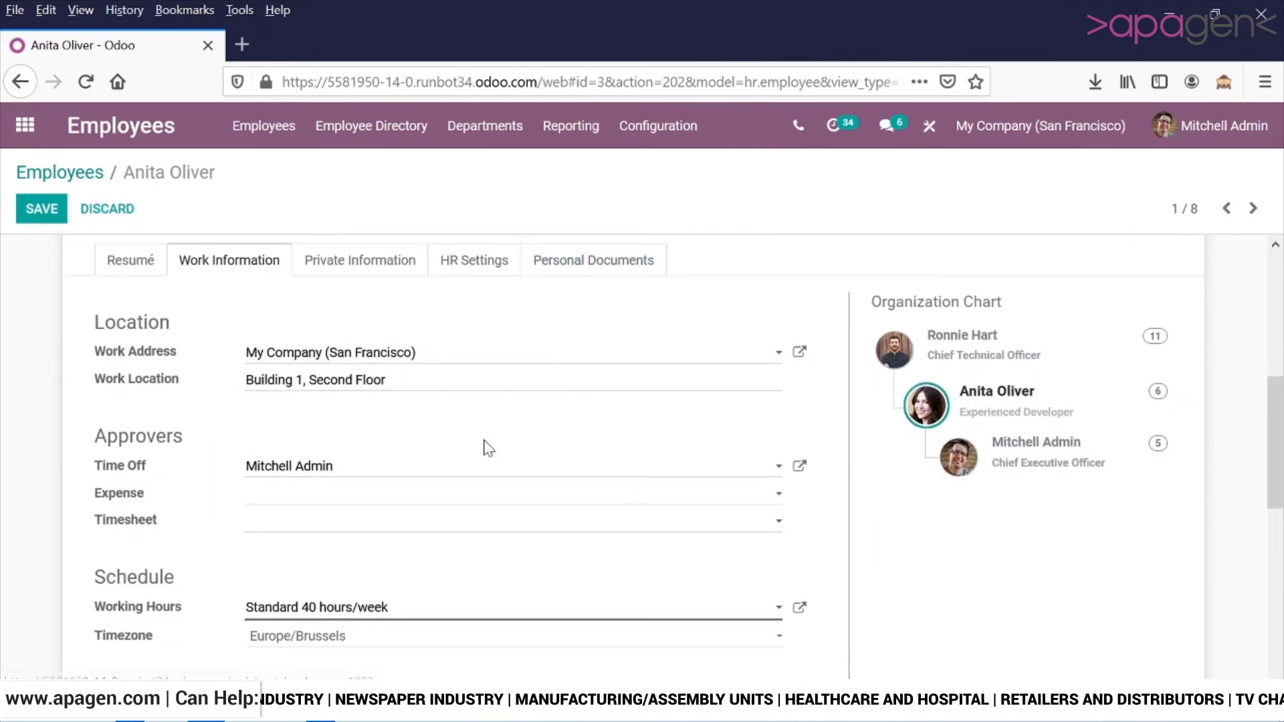
scroll(334, 374, down, 2)
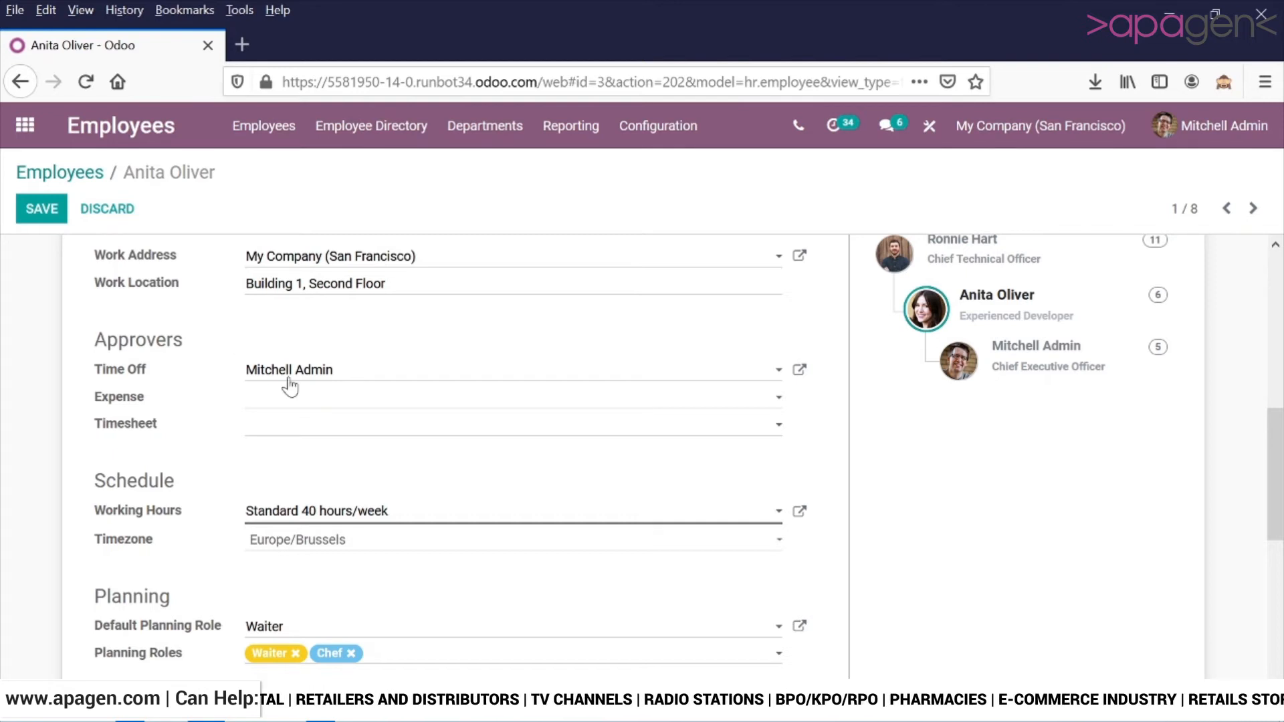
click(294, 404)
click(309, 428)
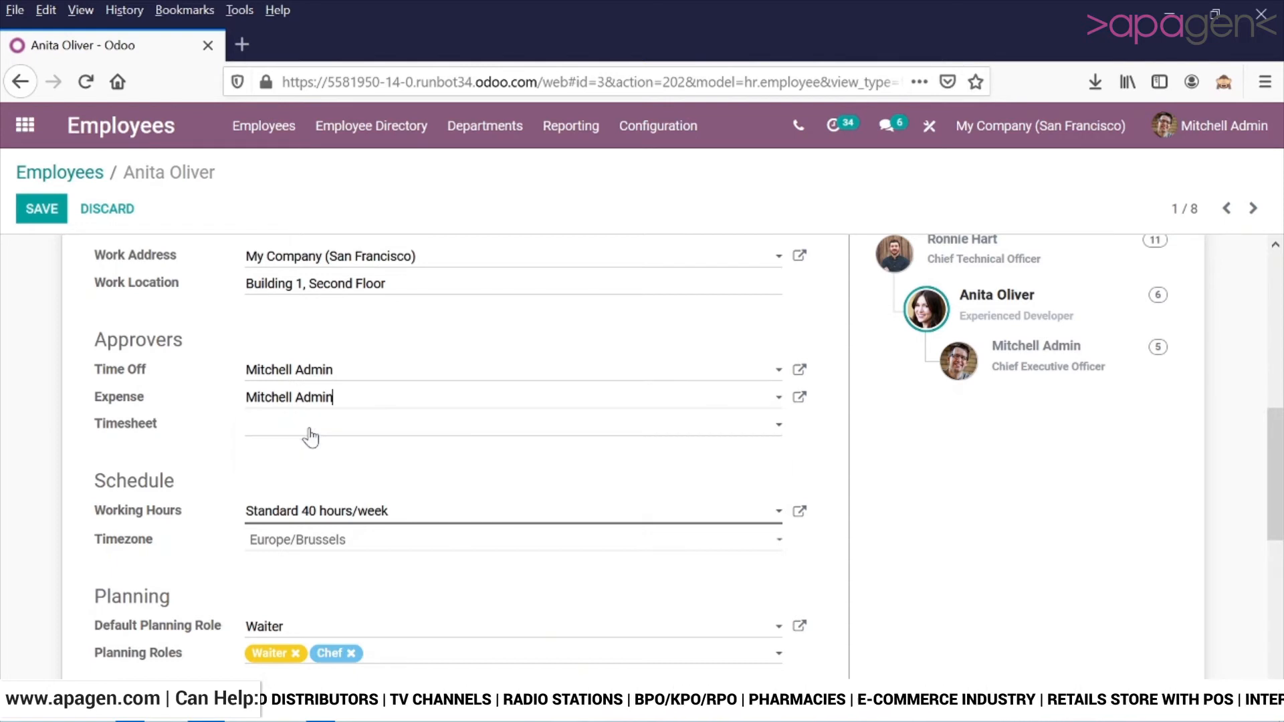
click(310, 430)
click(318, 447)
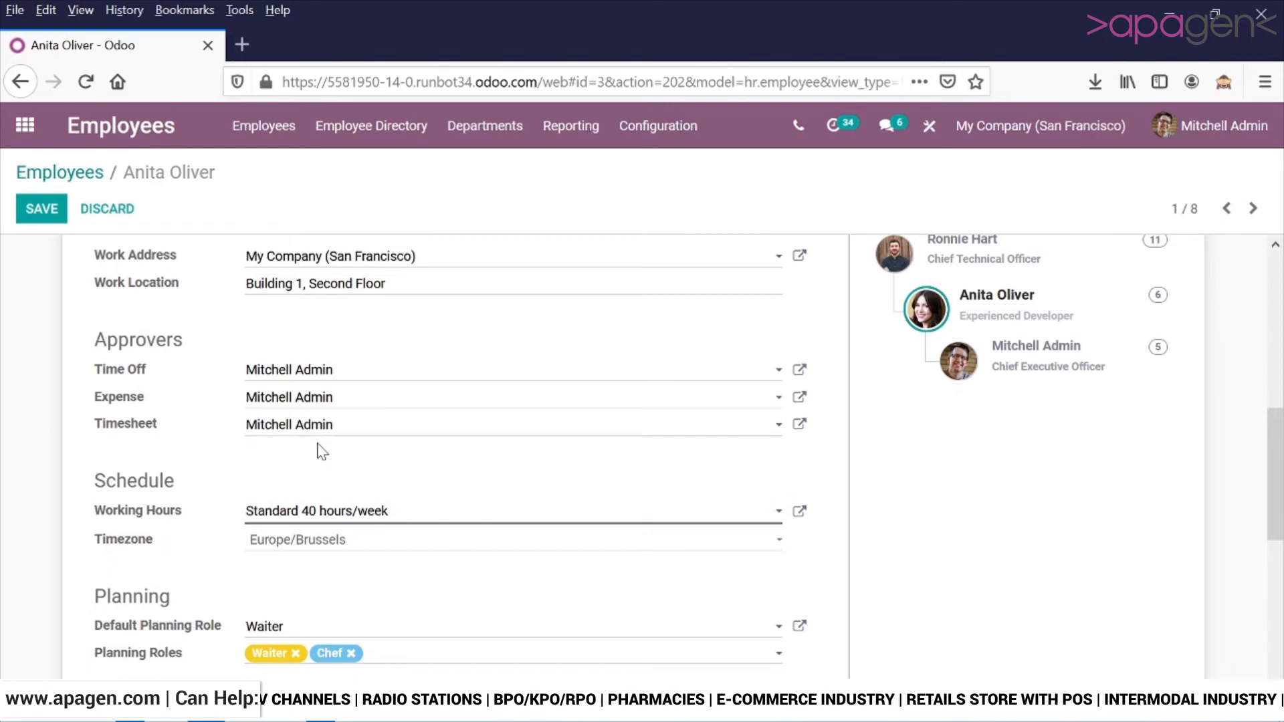
Examine the schedule and planning settings and the available default planning roles, keeping Waiter as the role.
scroll(321, 452, down, 2)
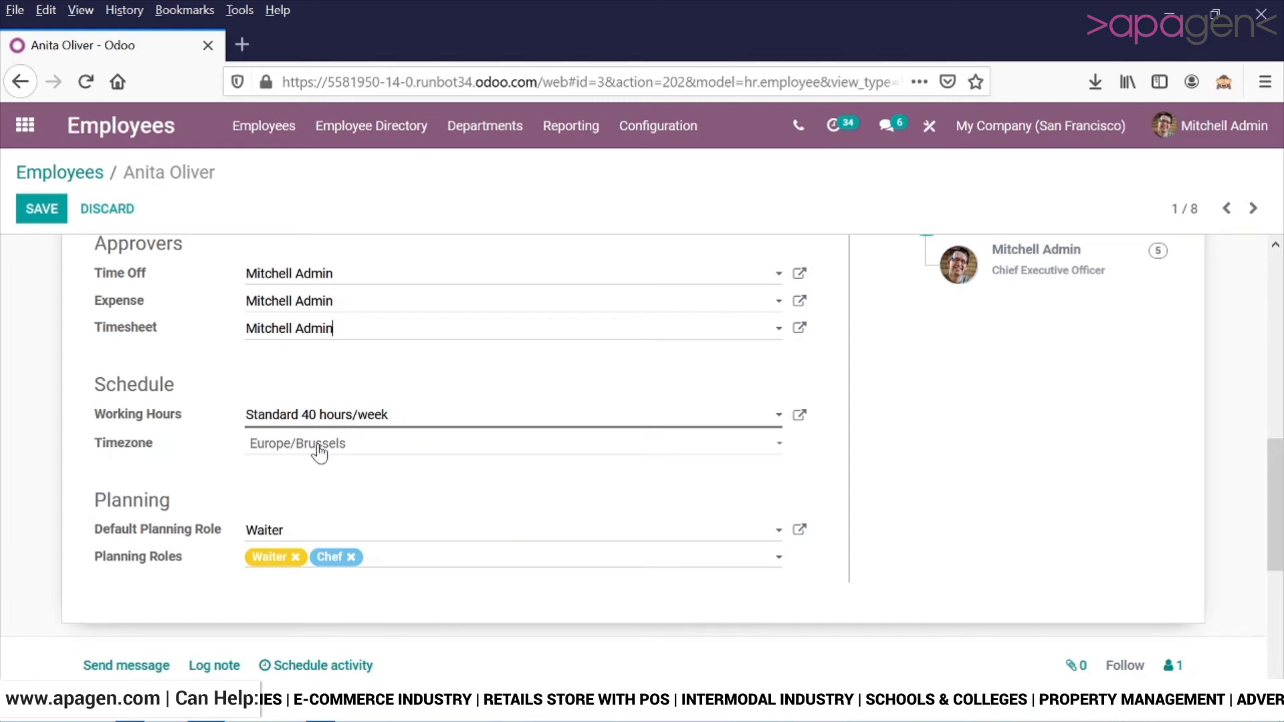
scroll(318, 452, down, 2)
click(321, 441)
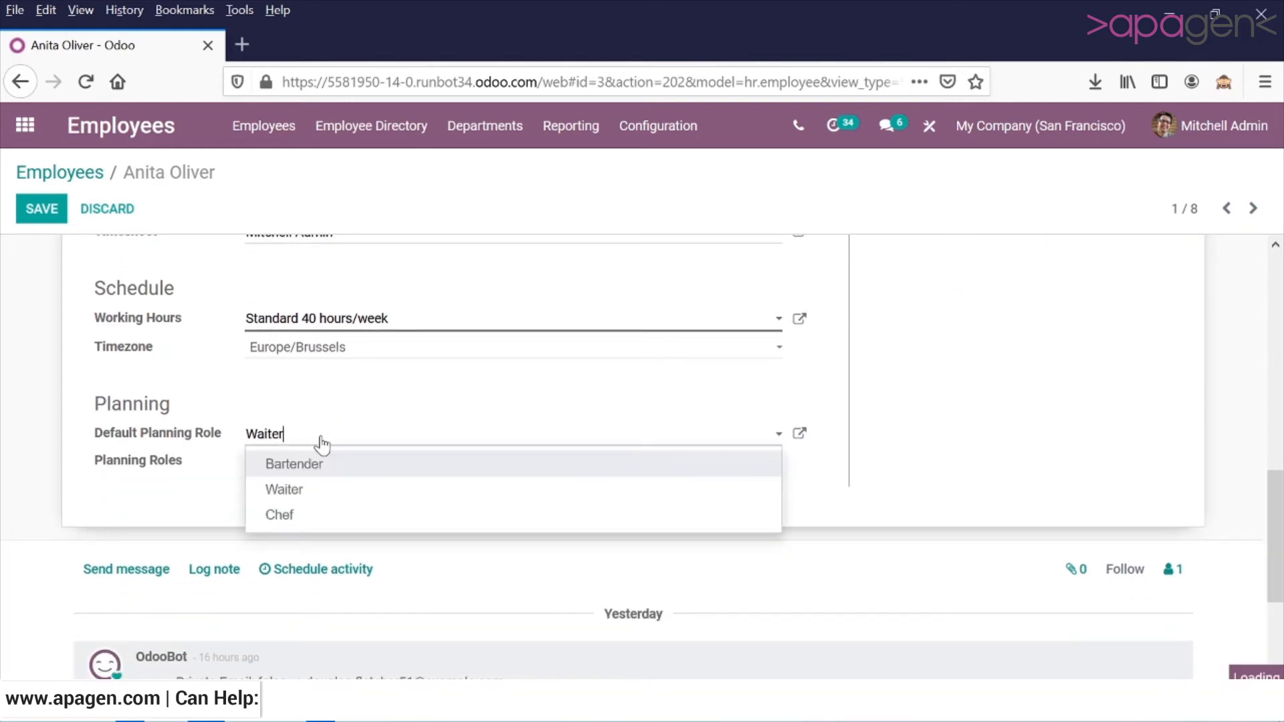
click(324, 467)
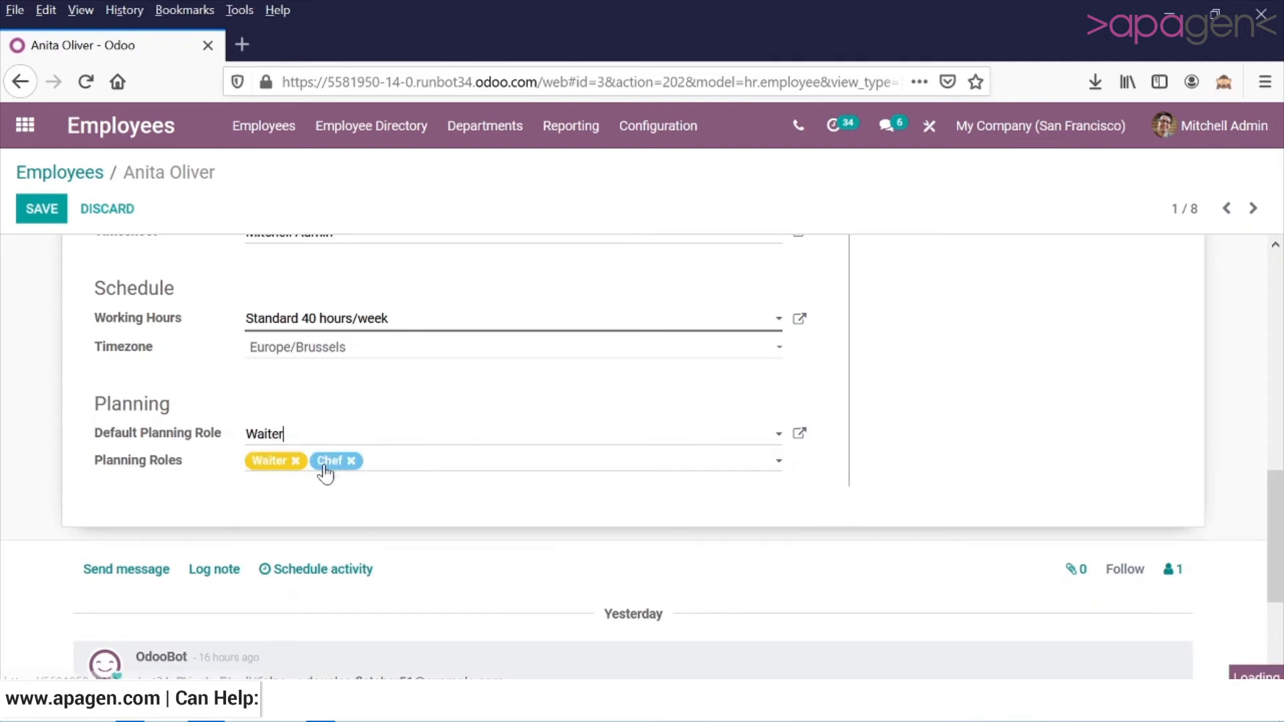
Examine the employee's private information, including contact, citizenship, marital status, dependant, emergency, work permit and education fields.
scroll(338, 516, up, 5)
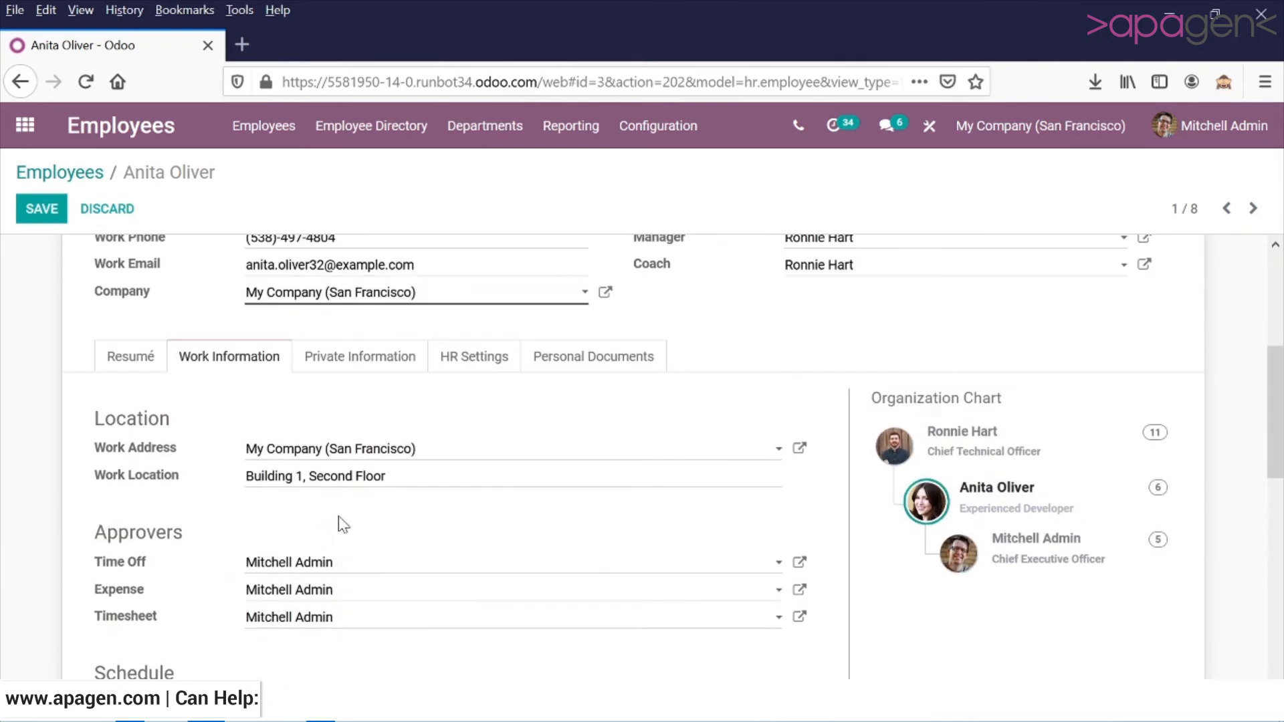
click(347, 367)
scroll(454, 471, down, 1)
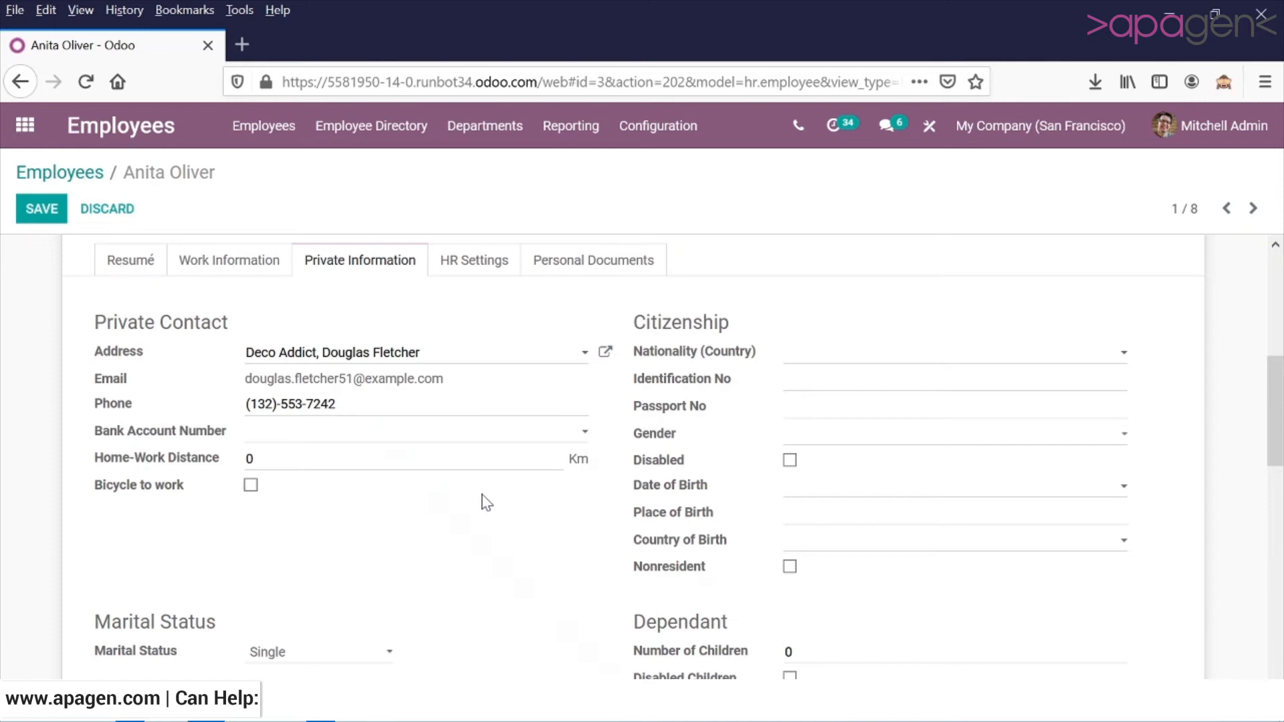
scroll(486, 503, down, 3)
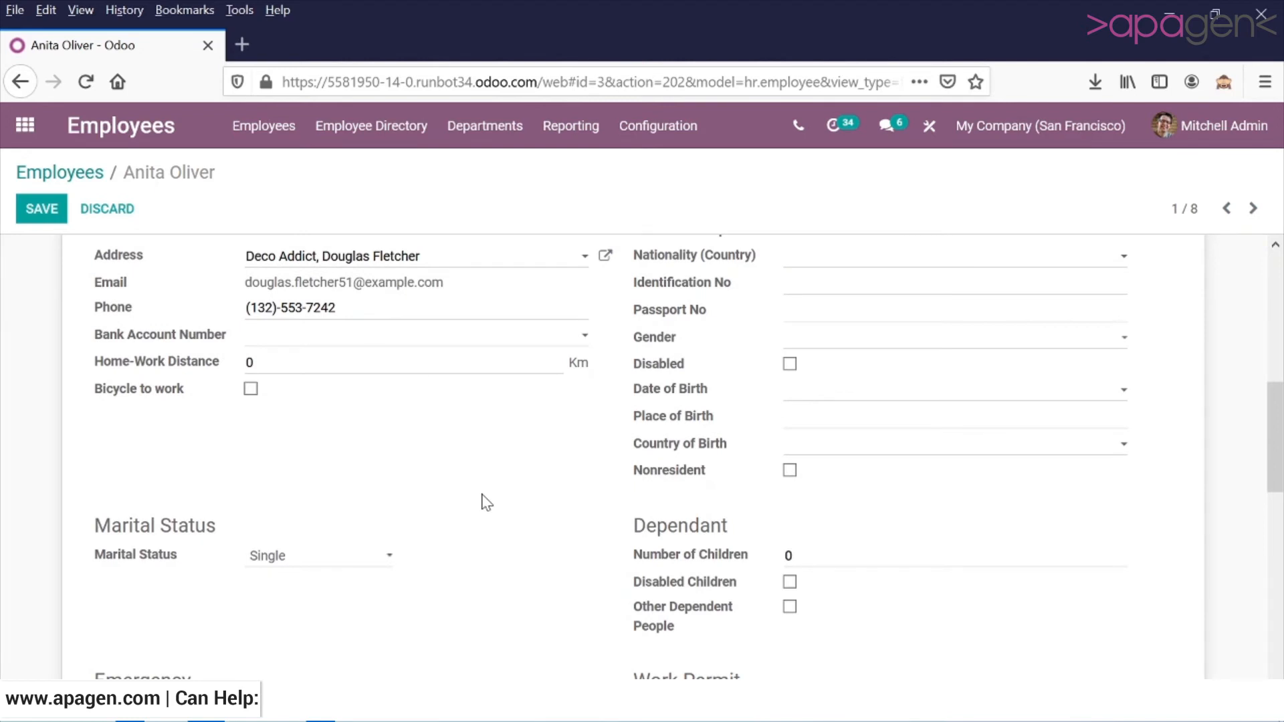
scroll(486, 503, down, 3)
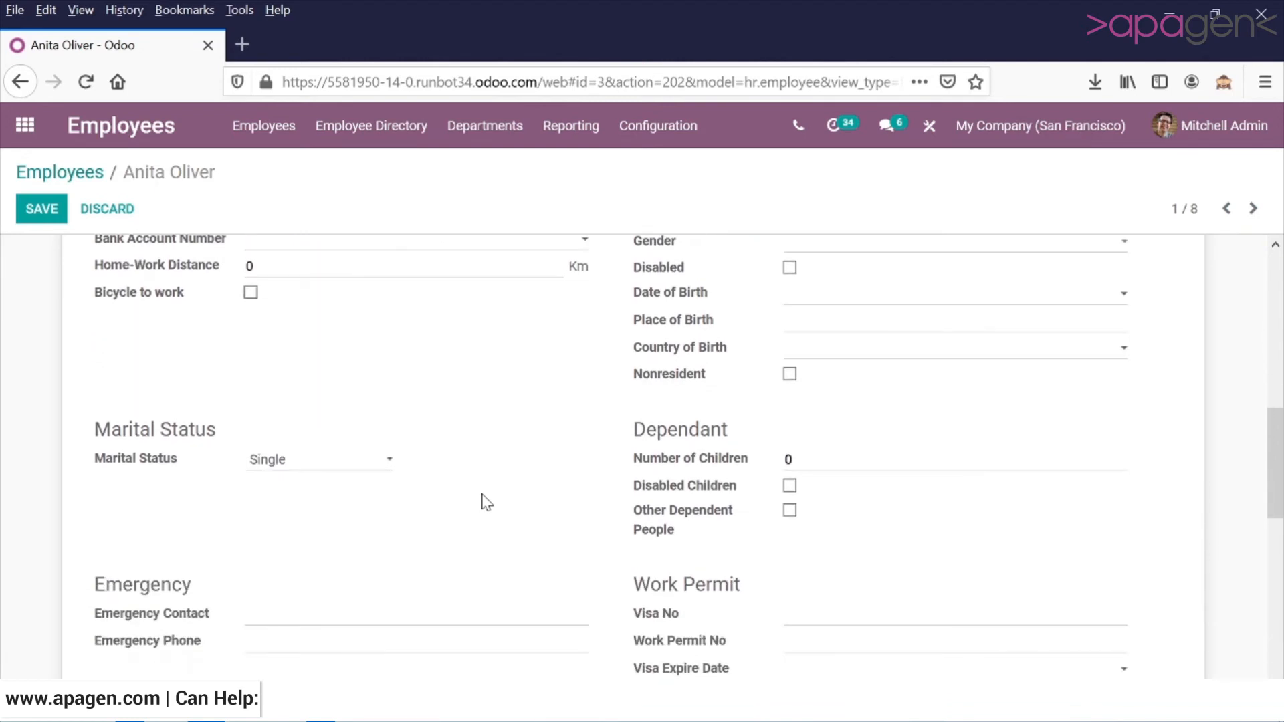
scroll(486, 502, down, 6)
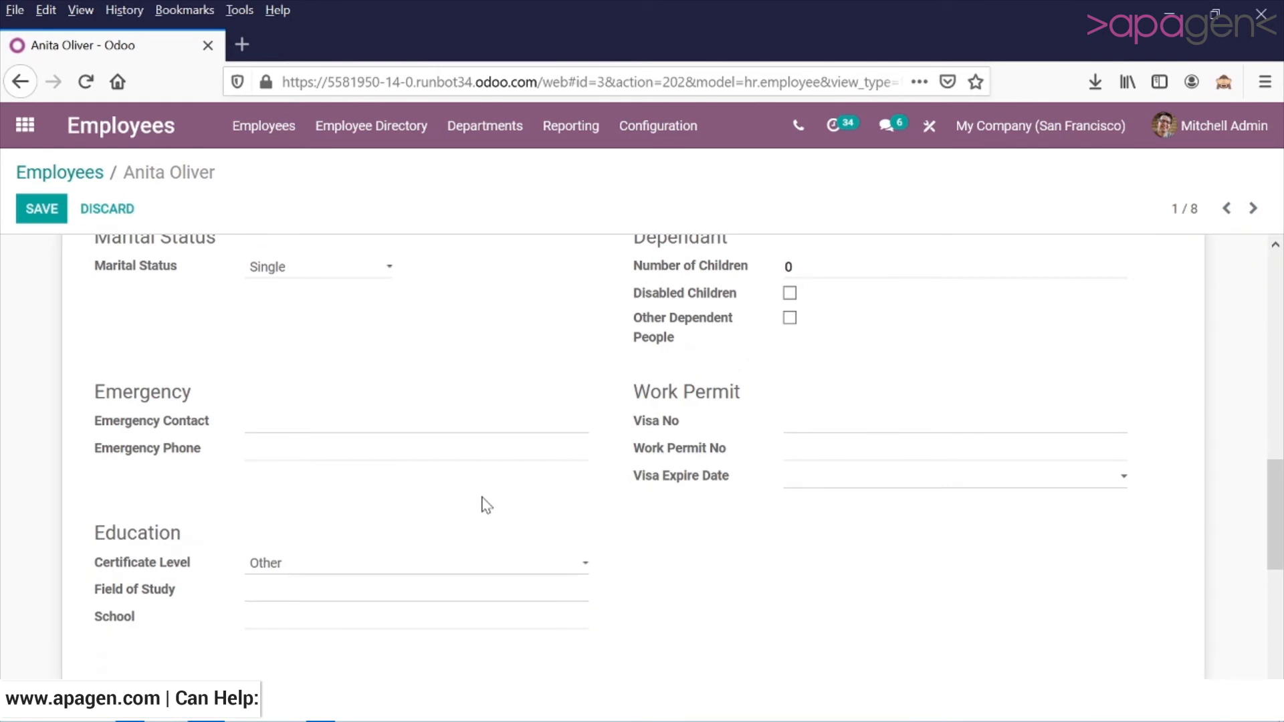
scroll(486, 505, up, 12)
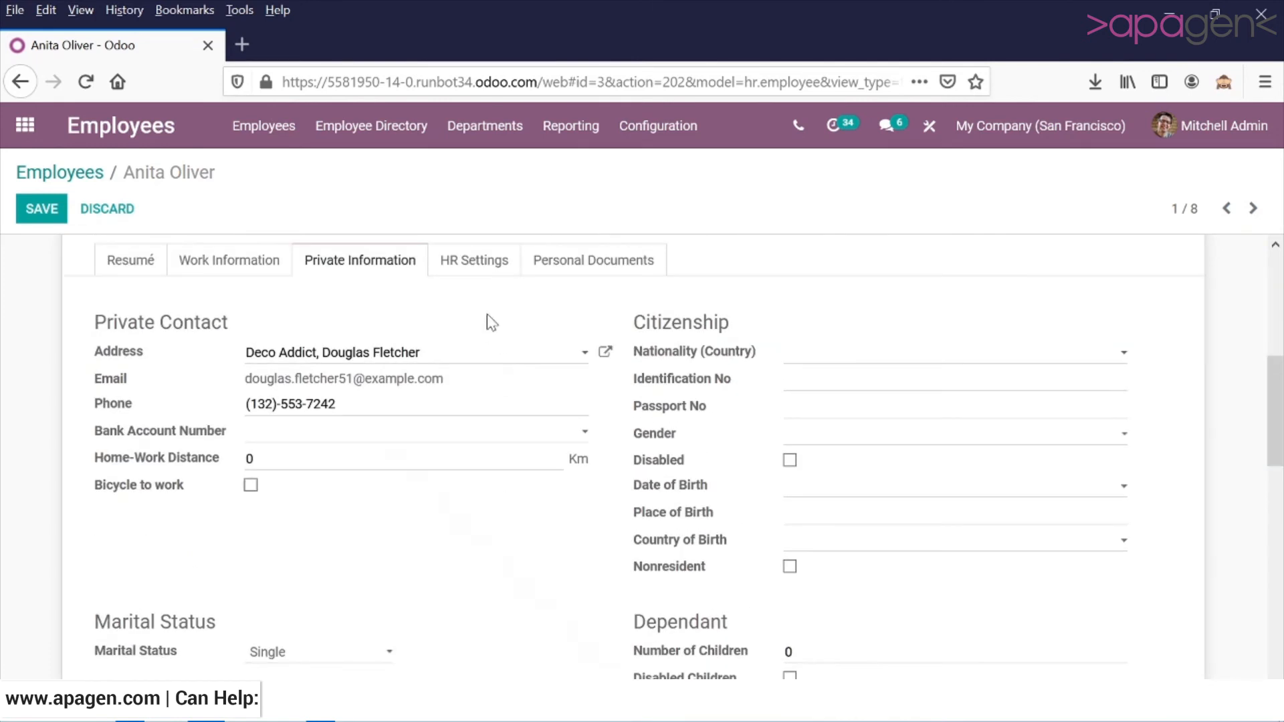
Examine the employee's HR settings for status, attendance, fleet and timesheet cost.
click(488, 259)
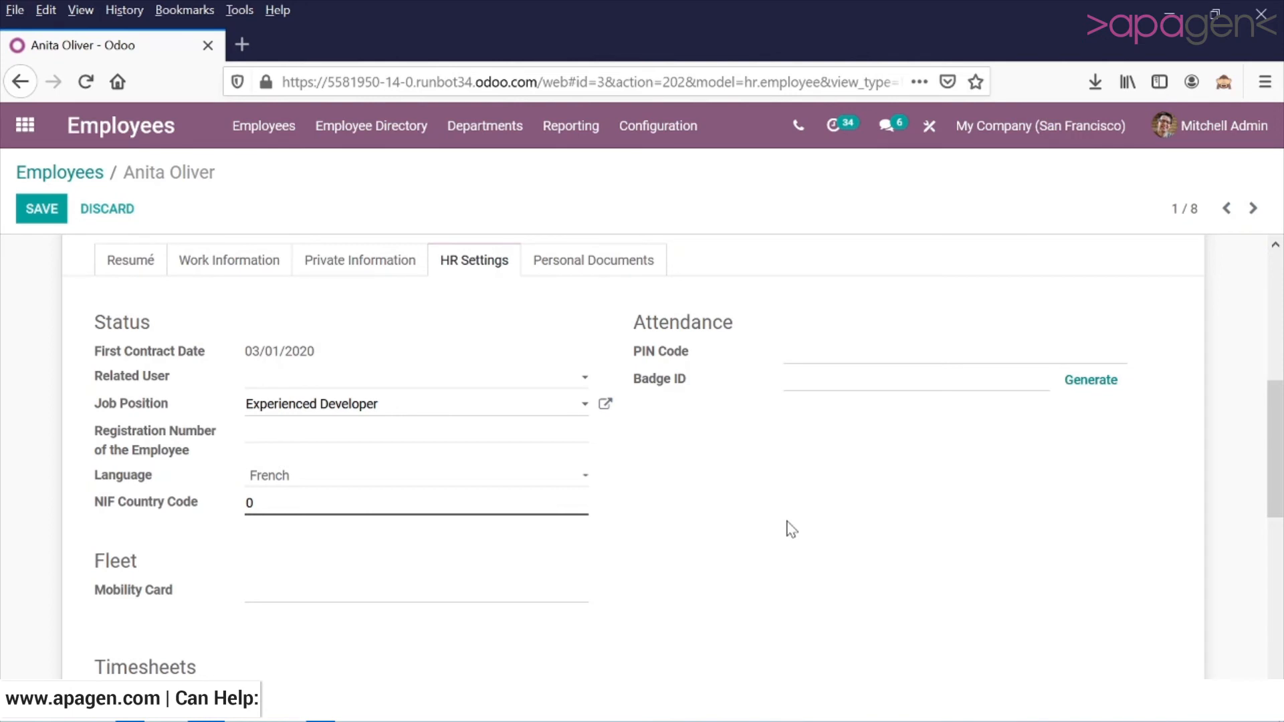
scroll(790, 529, down, 2)
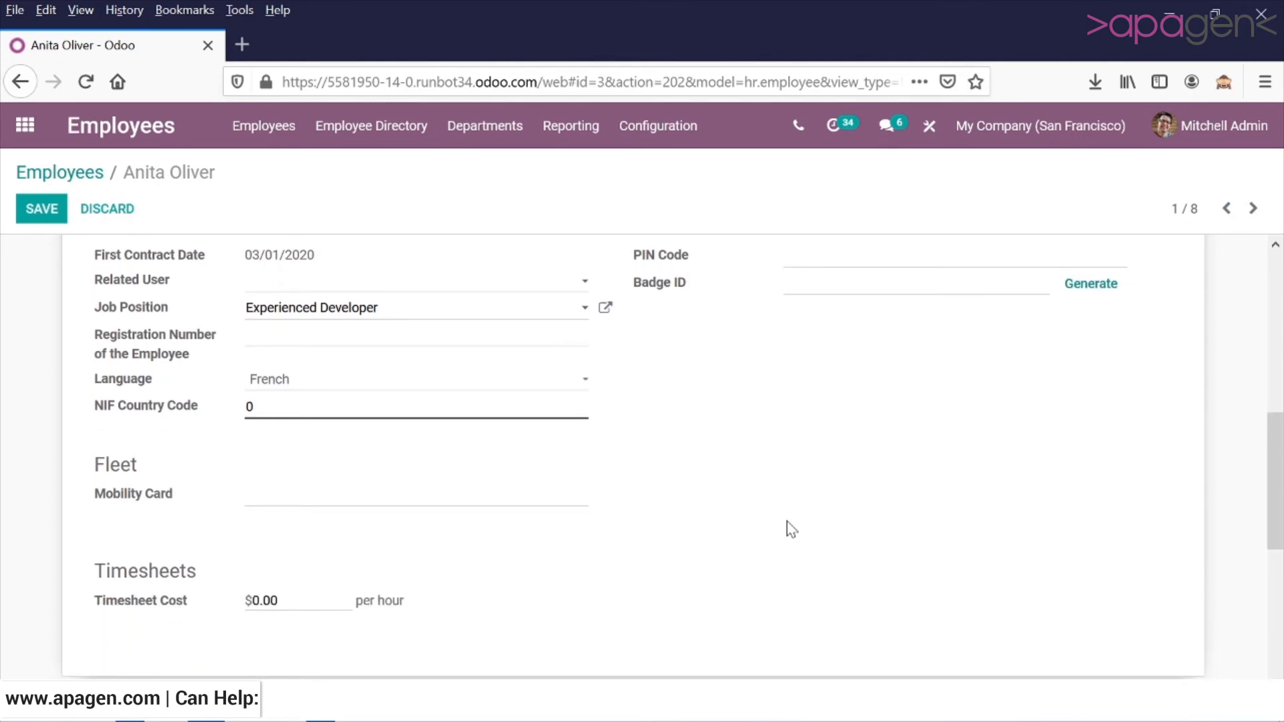
View the upload fields in the employee's personal documents section and save the employee record.
scroll(791, 529, up, 4)
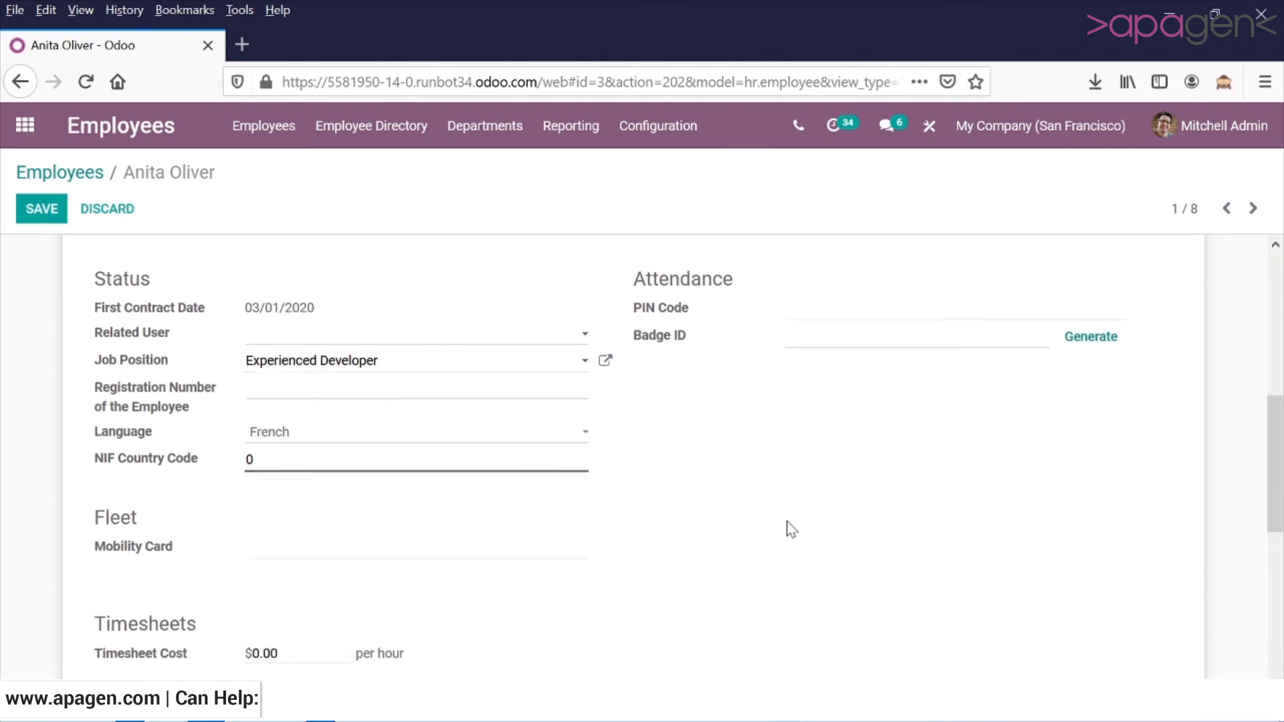
click(620, 375)
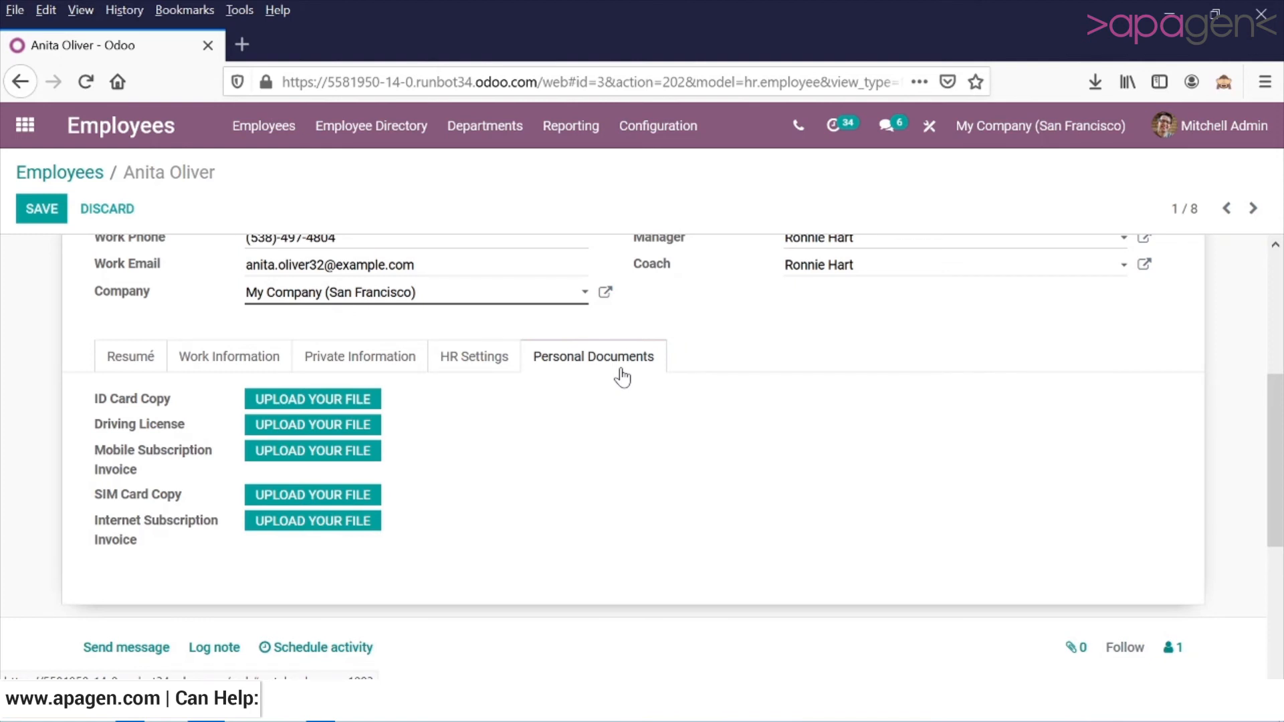
scroll(754, 401, up, 5)
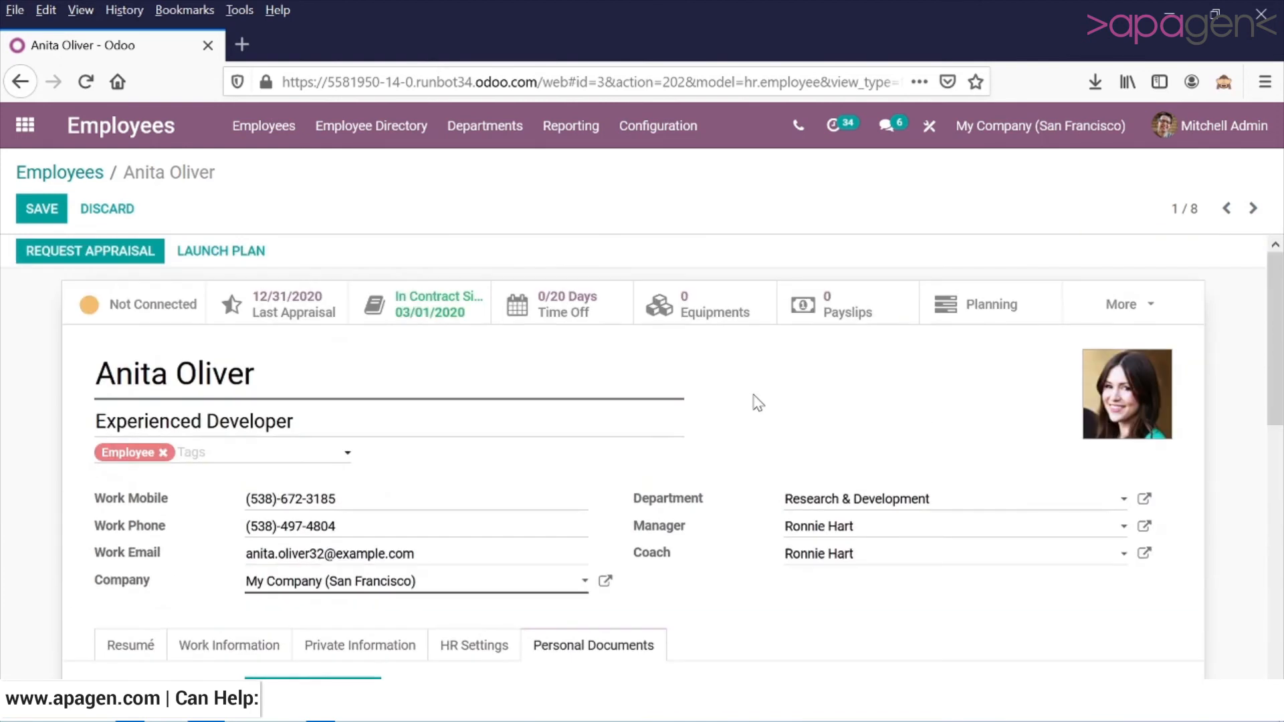
click(51, 208)
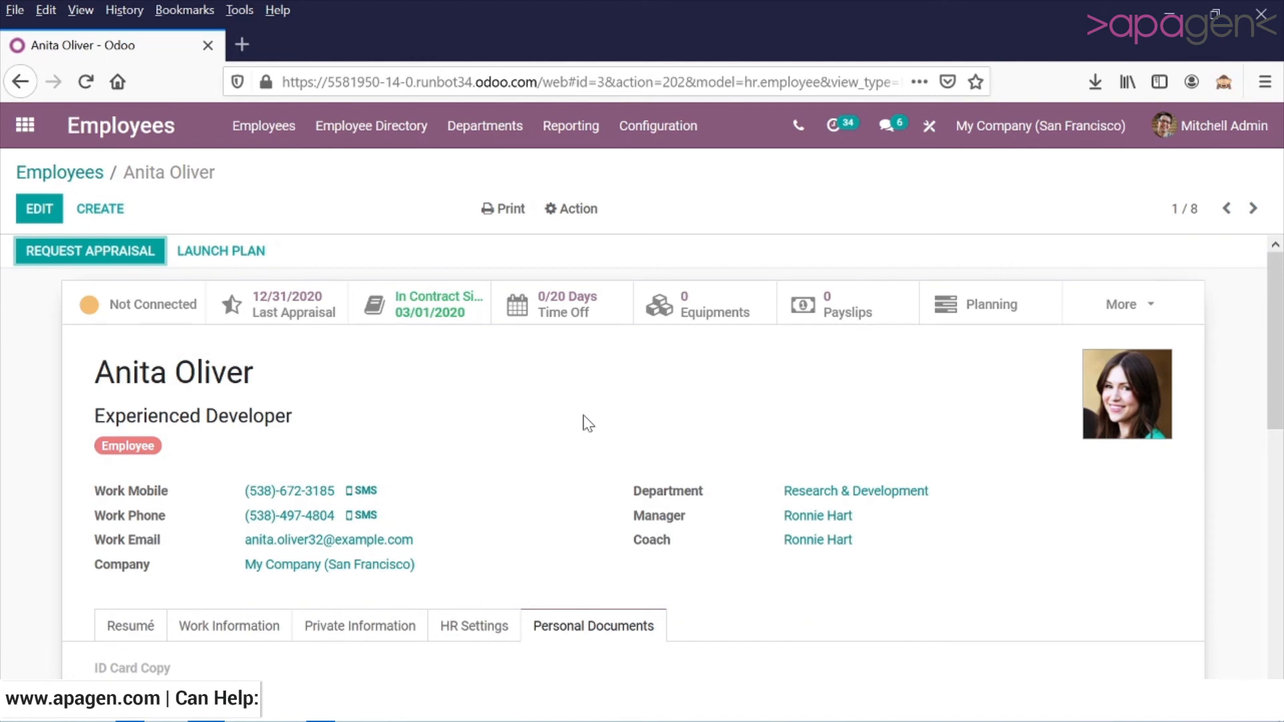
Open the employee directory and examine its grouping and filter options.
click(379, 135)
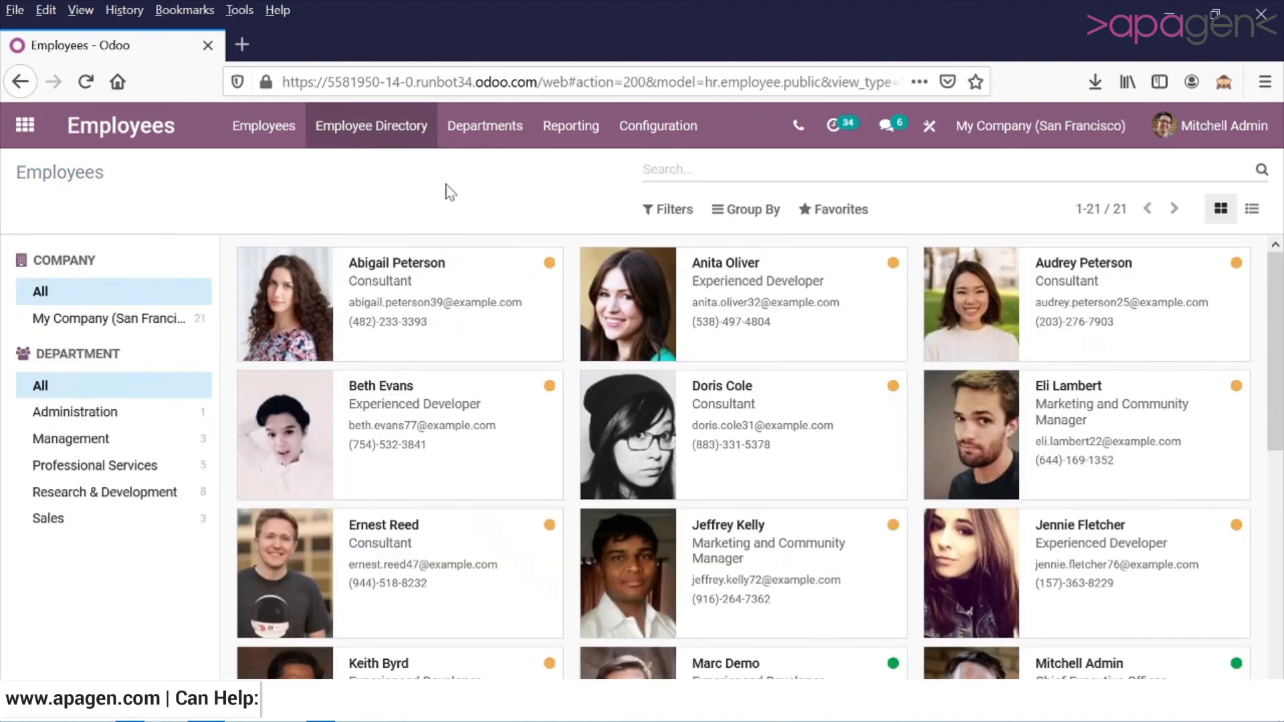
click(747, 213)
click(673, 211)
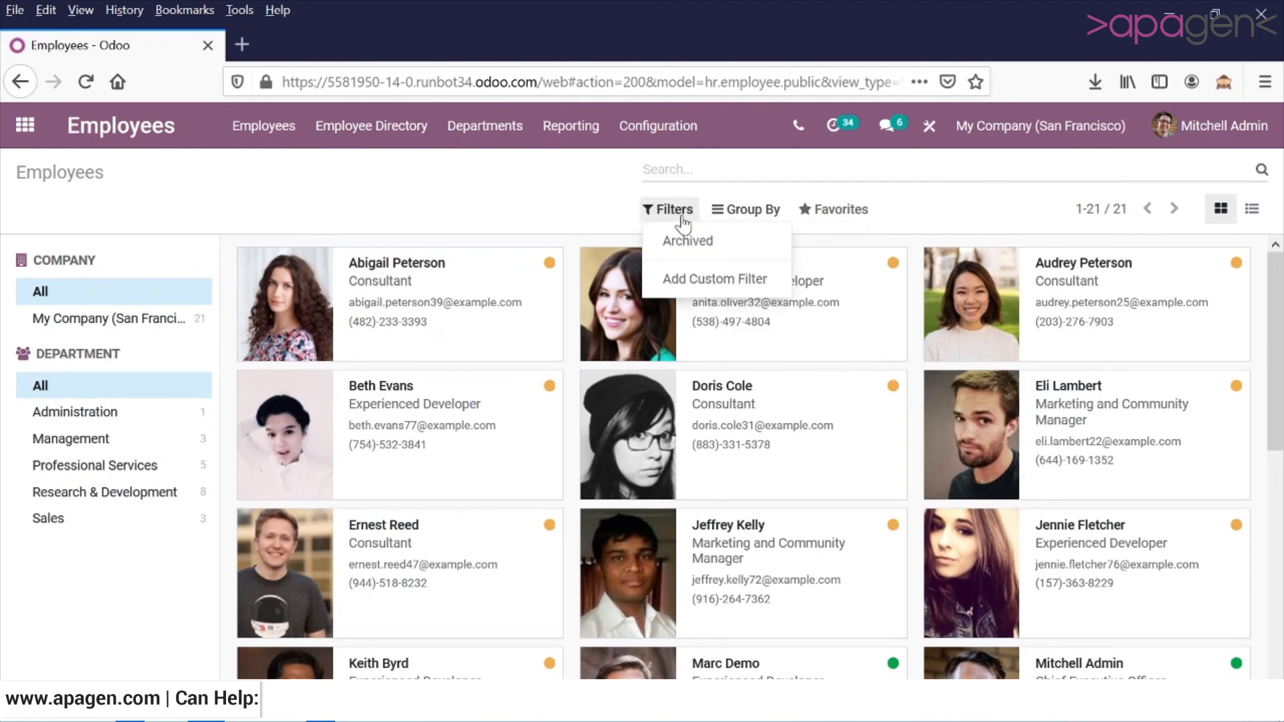
click(542, 184)
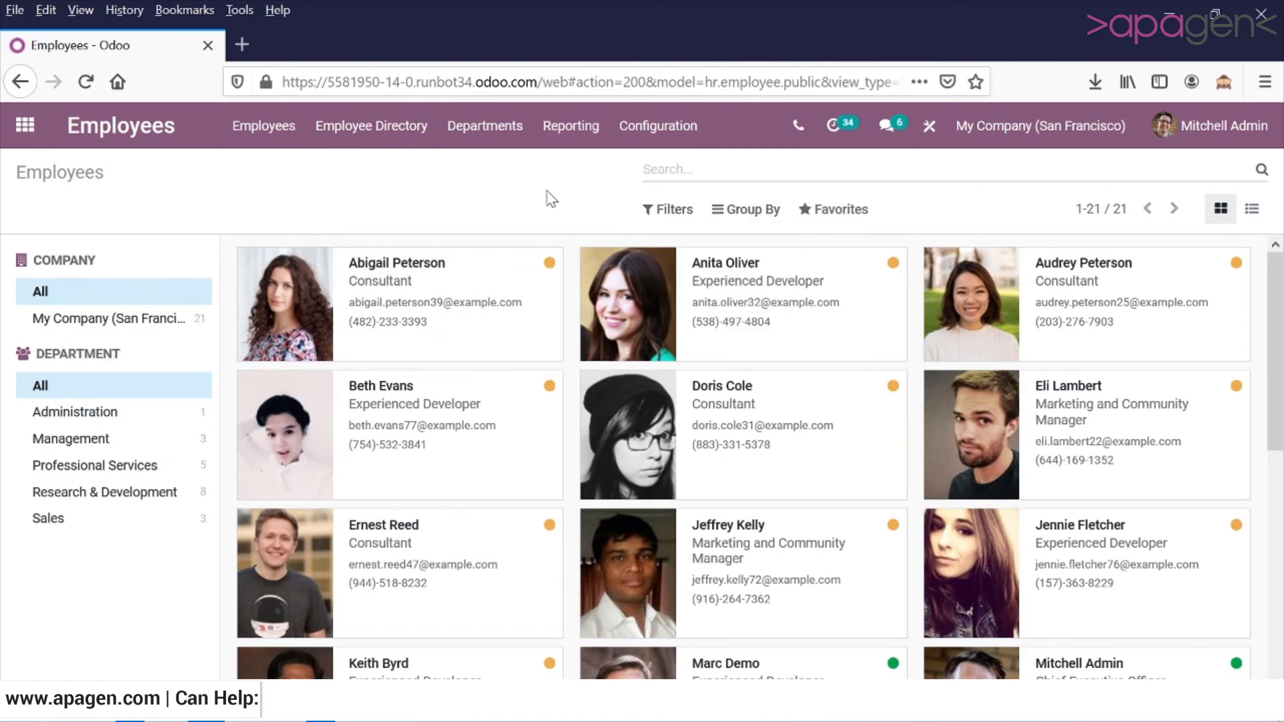
In the Management department's configuration, assign the first suggested employee as manager, save it and review the change log.
click(510, 131)
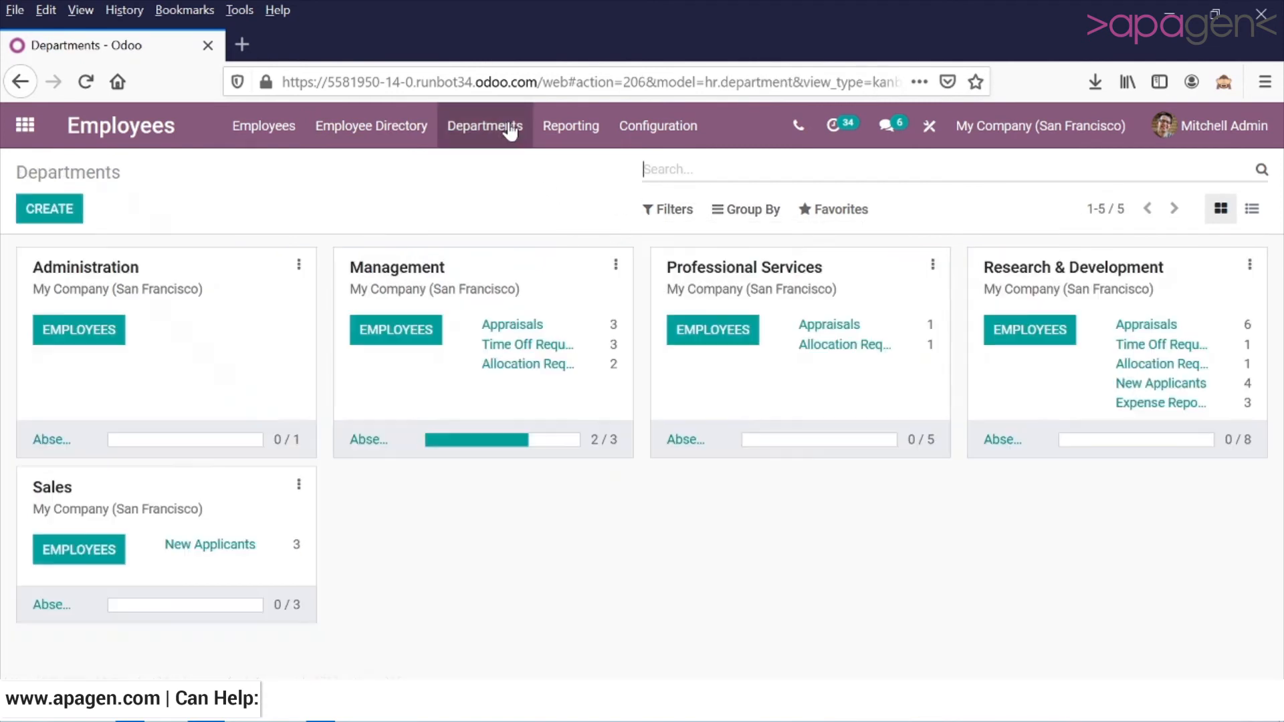
click(299, 268)
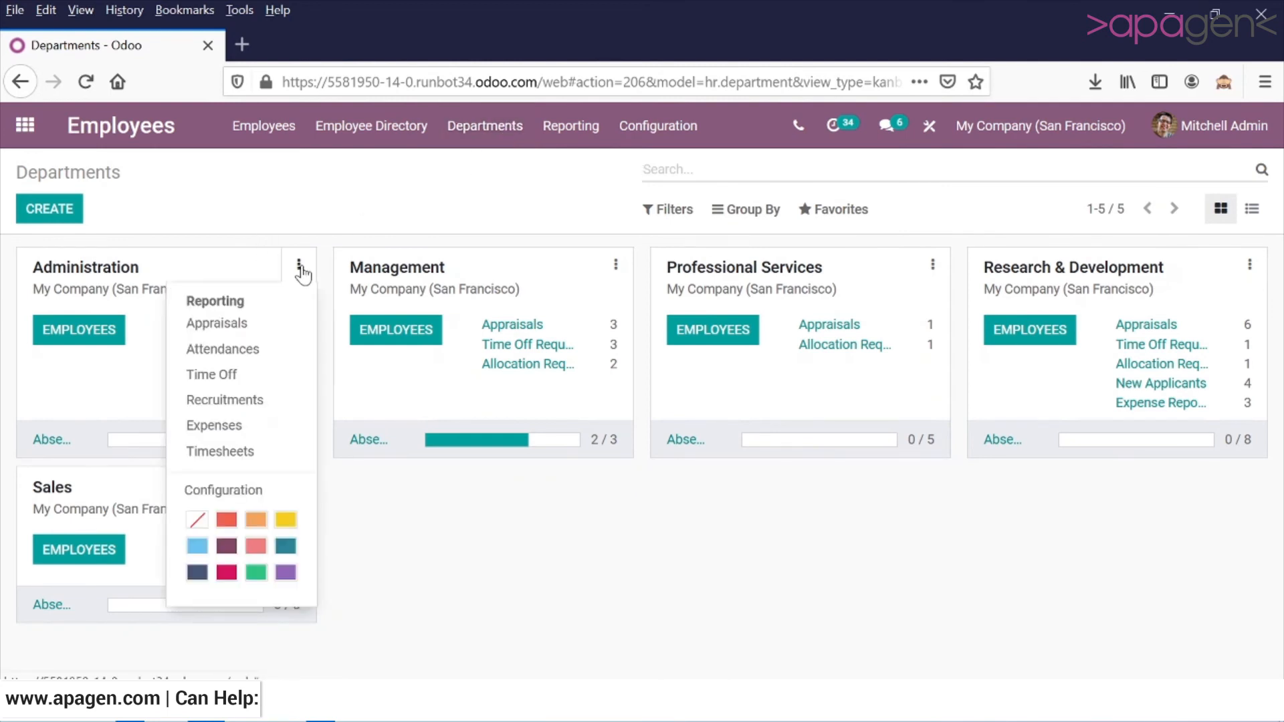
click(616, 264)
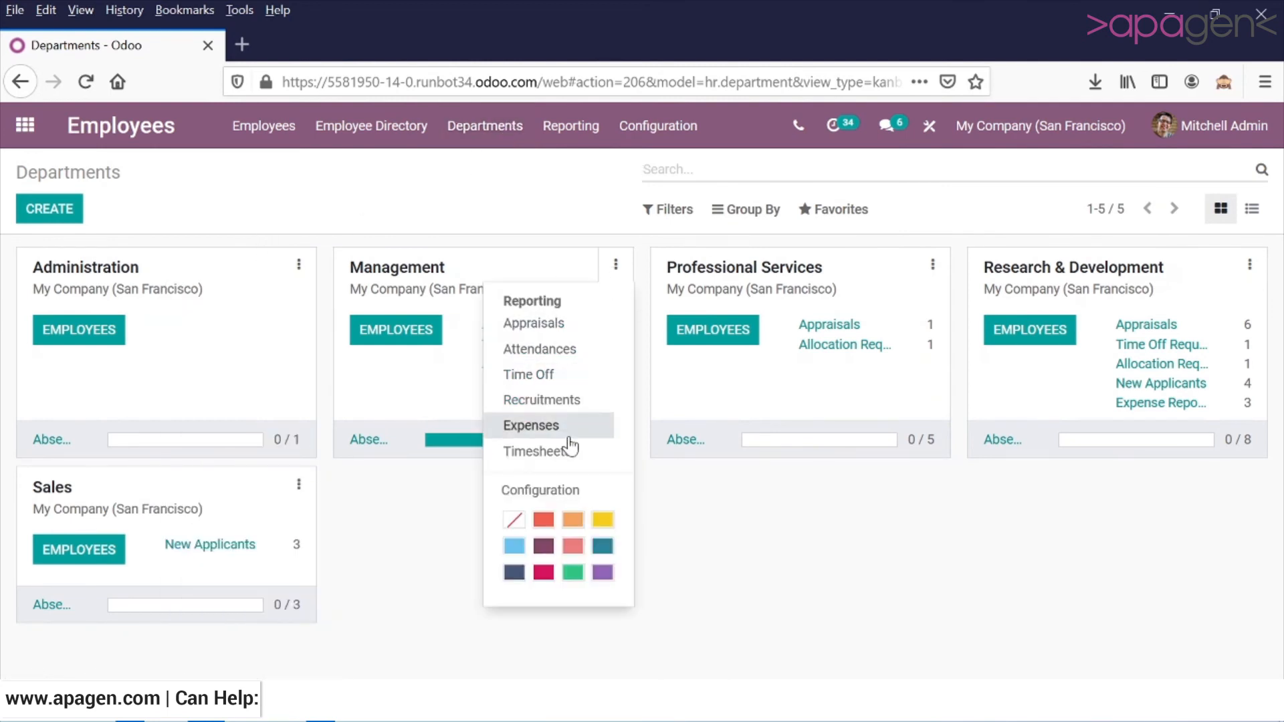
click(569, 496)
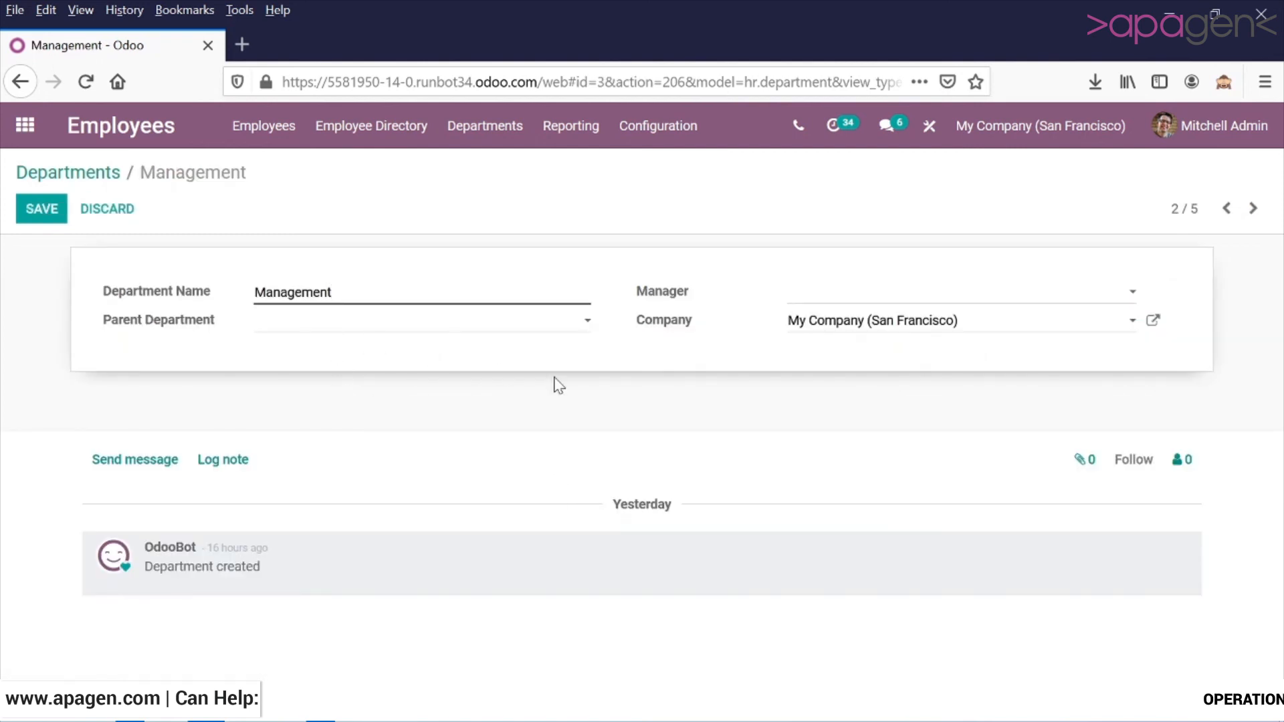
click(806, 297)
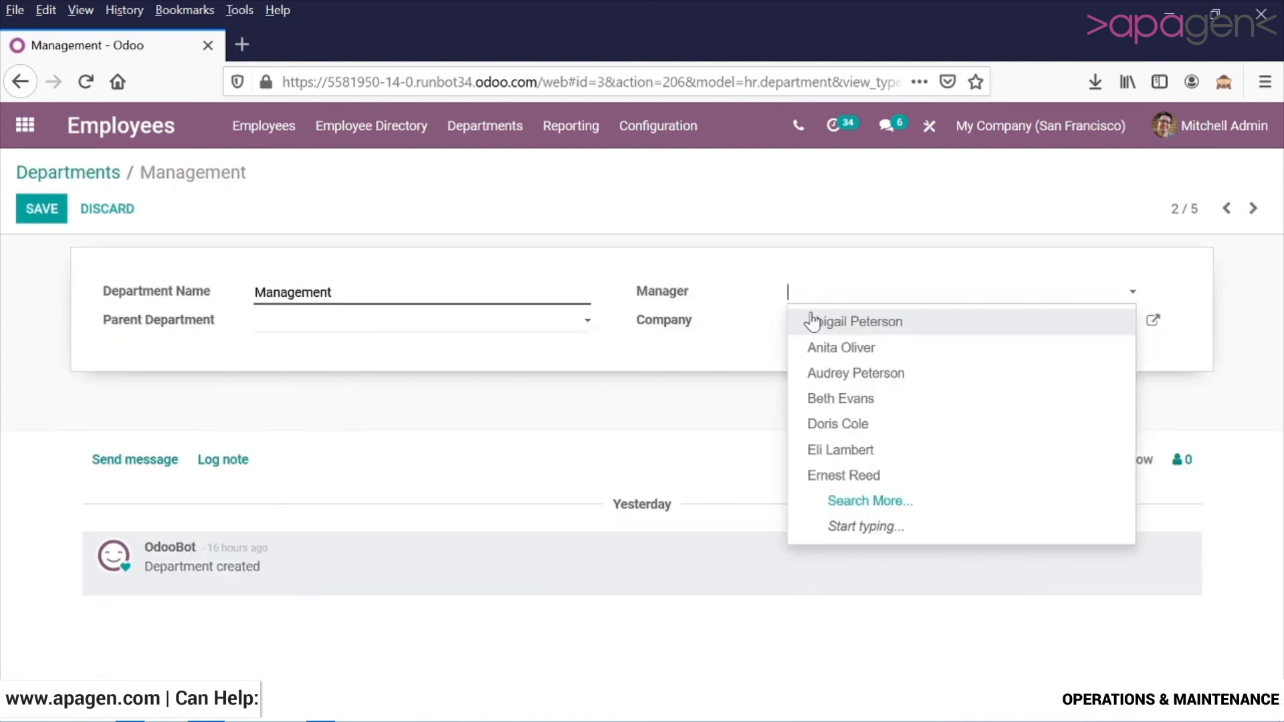
click(813, 321)
click(27, 216)
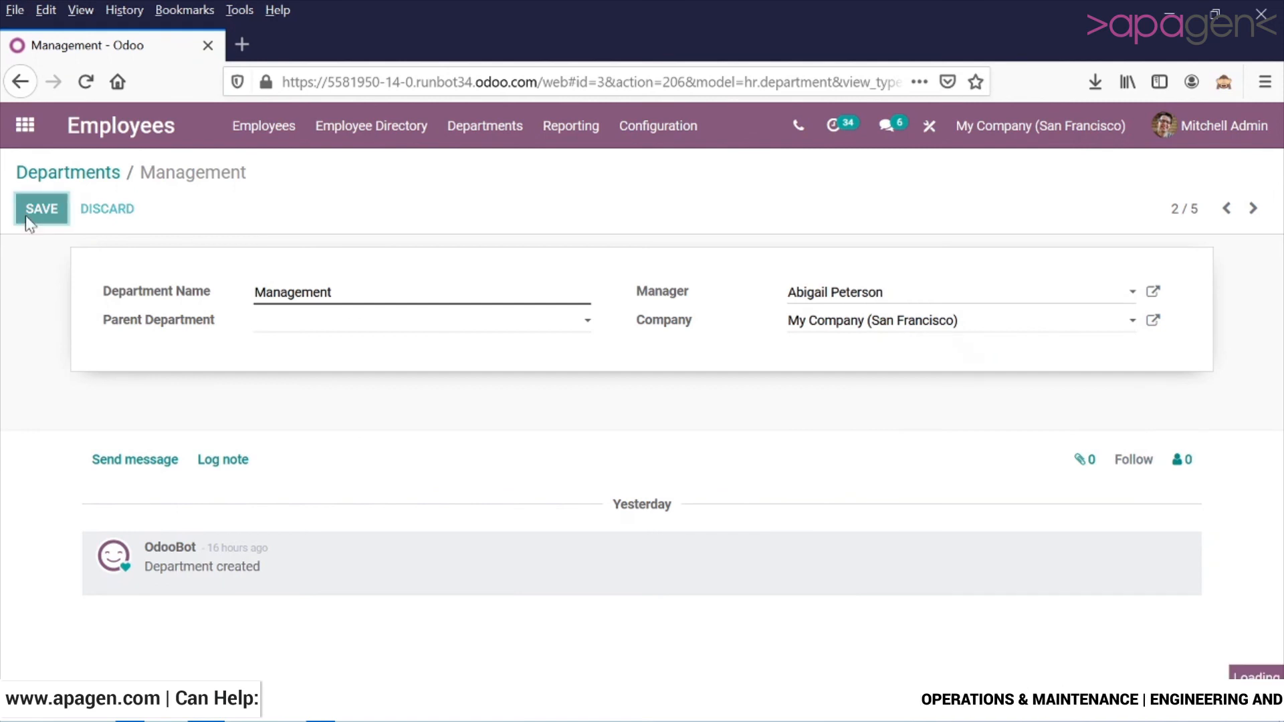
scroll(375, 440, down, 1)
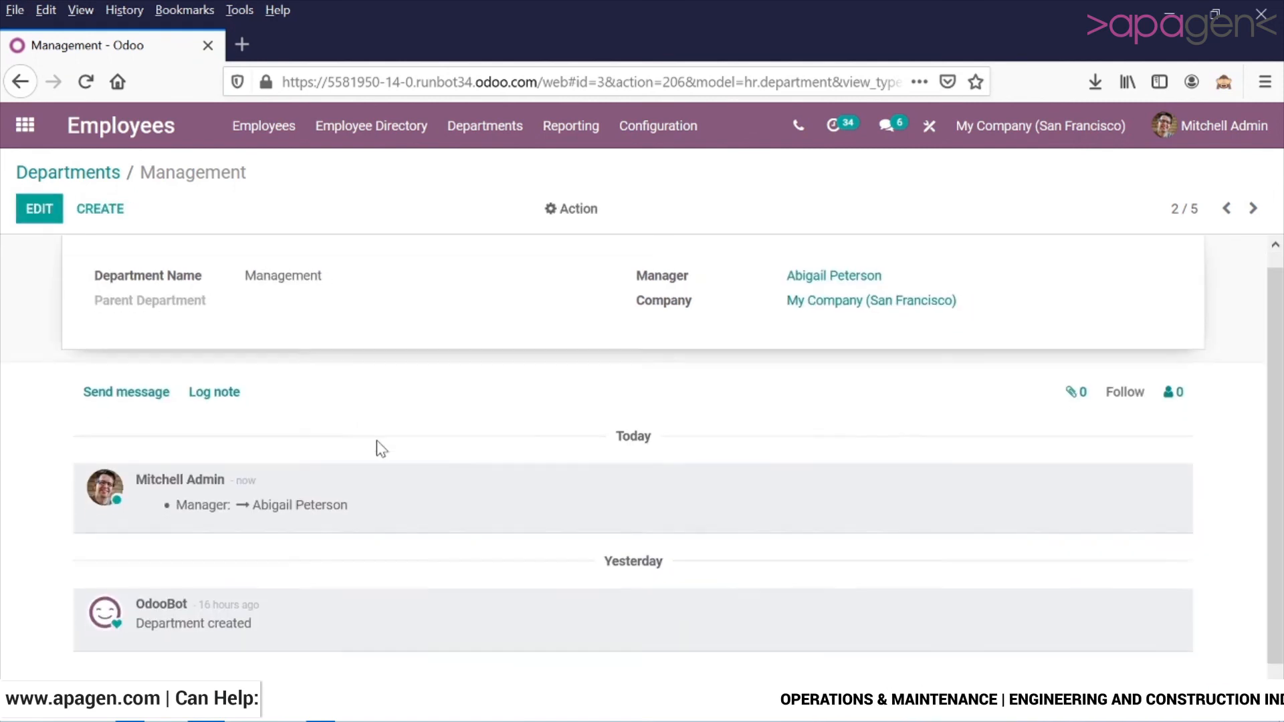
scroll(376, 439, up, 1)
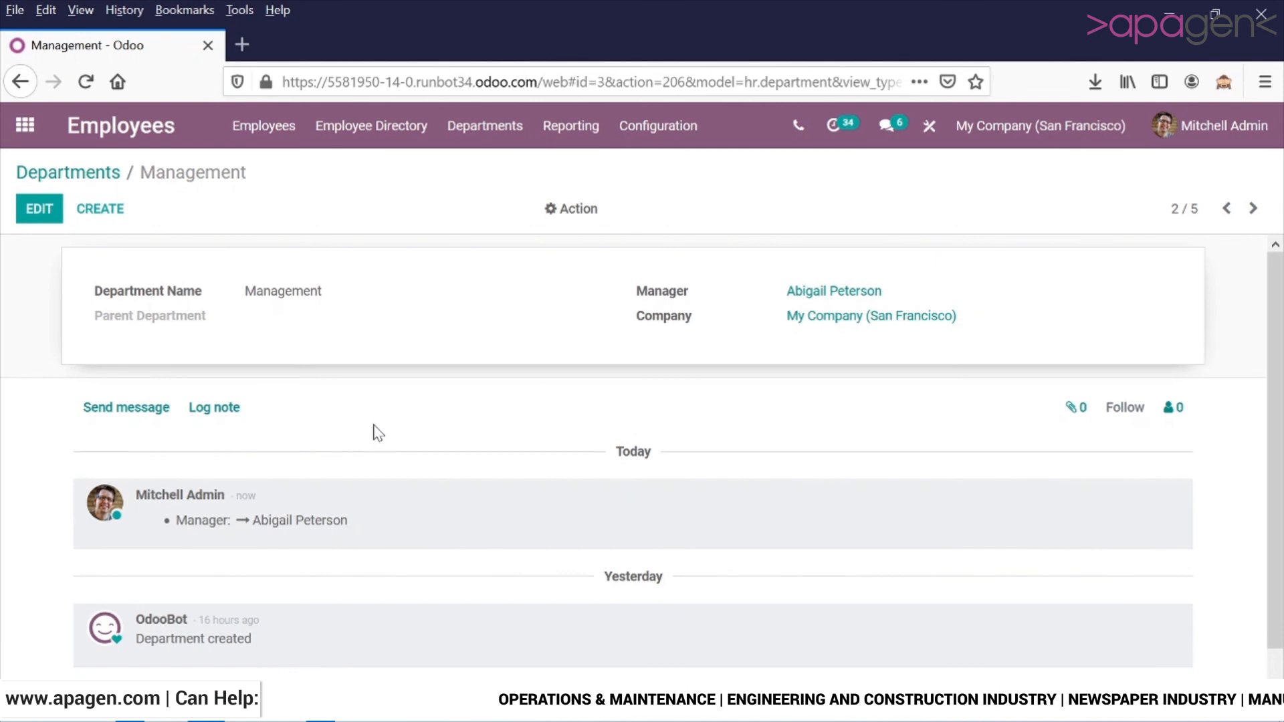
click(320, 707)
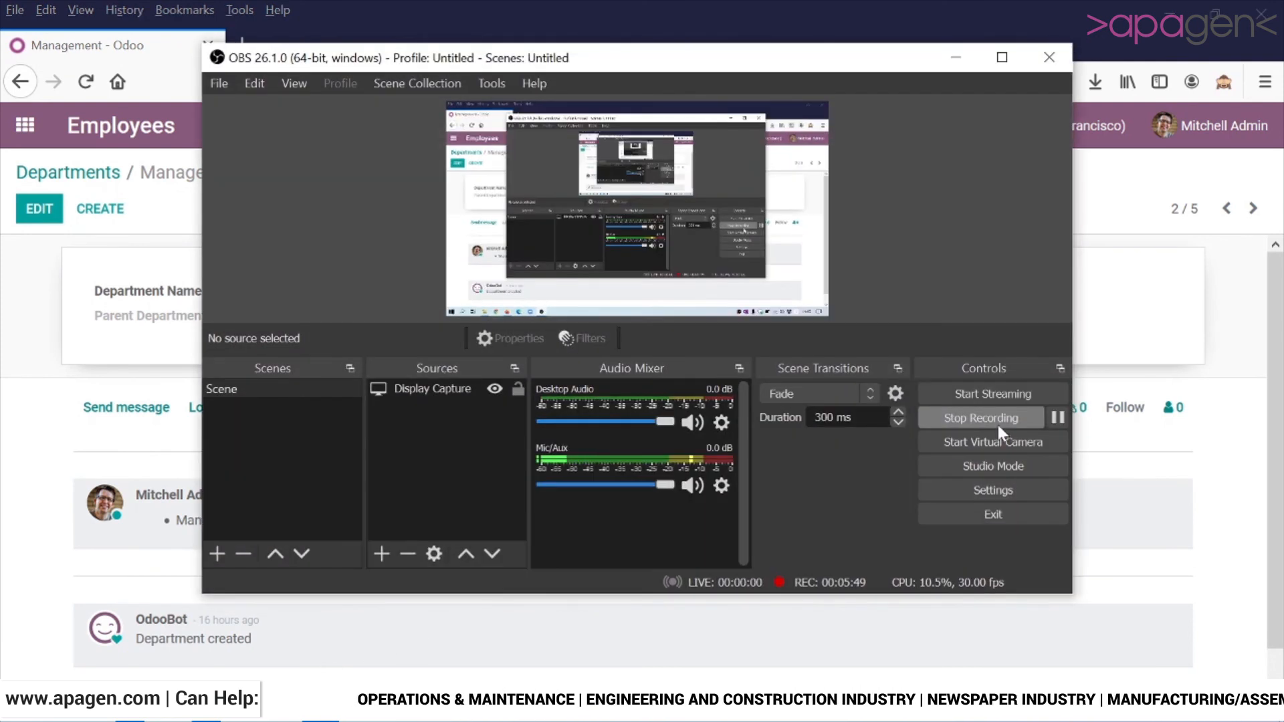